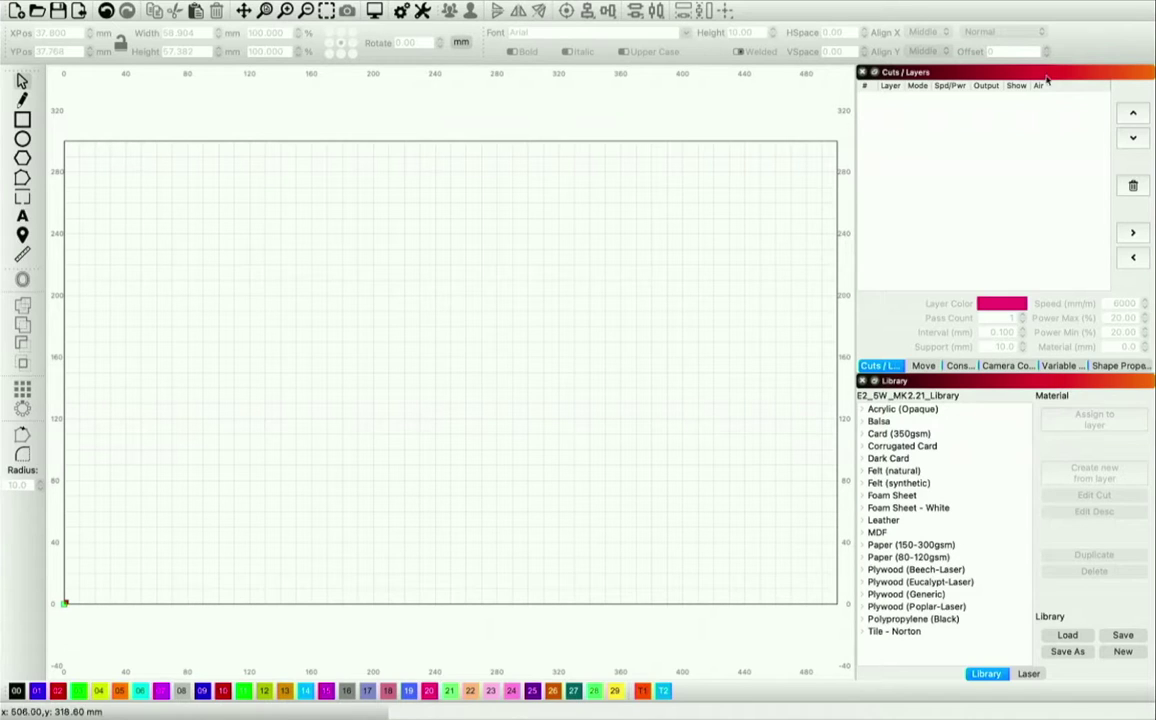
# Draw a rectangle near the canvas centre and set layer C20 to 1200 mm/min speed and 53% max power.
pyautogui.click(22, 119)
pyautogui.moveTo(391, 299); pyautogui.dragTo(545, 400)
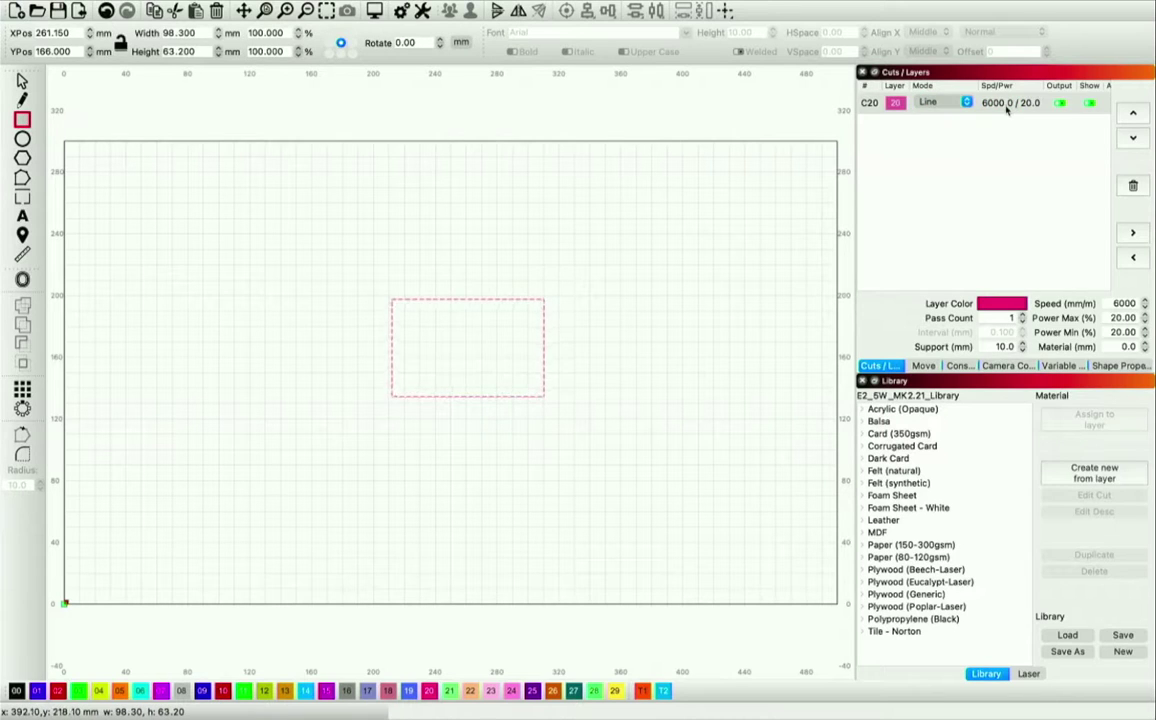
pyautogui.doubleClick(908, 101)
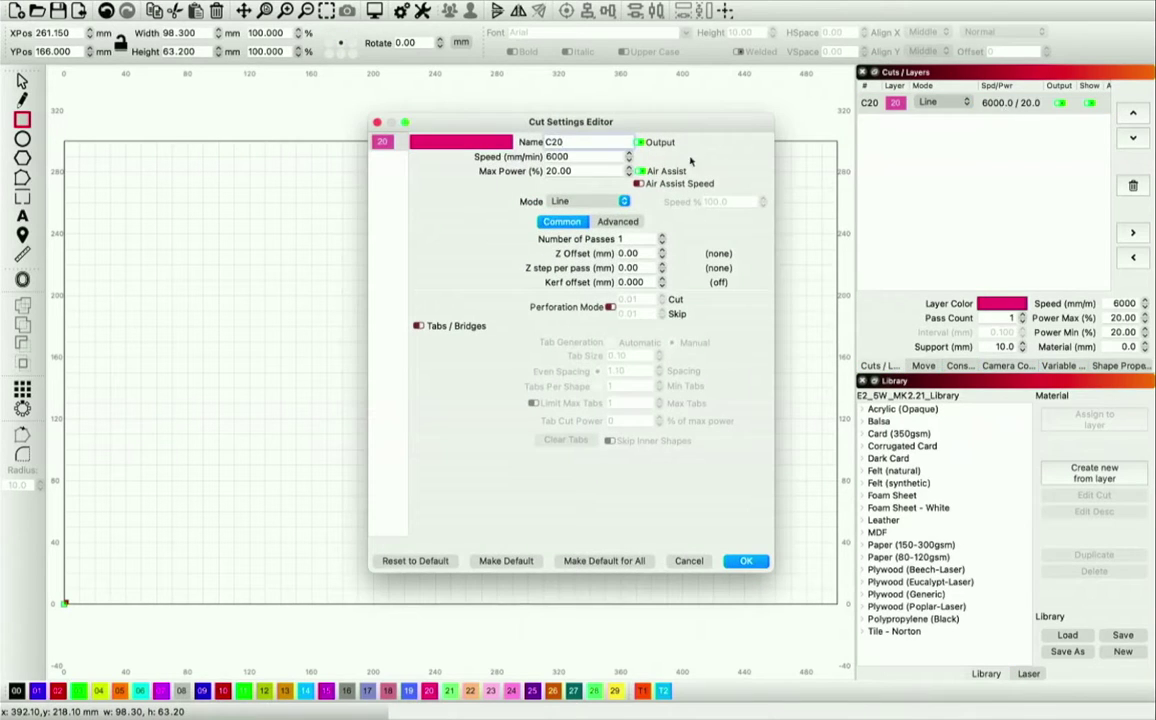
pyautogui.doubleClick(580, 156)
pyautogui.write('60')
pyautogui.press('BackSpace')
pyautogui.press('BackSpace')
pyautogui.write('12000')
pyautogui.press('BackSpace')
pyautogui.press('Tab')
pyautogui.write('53')
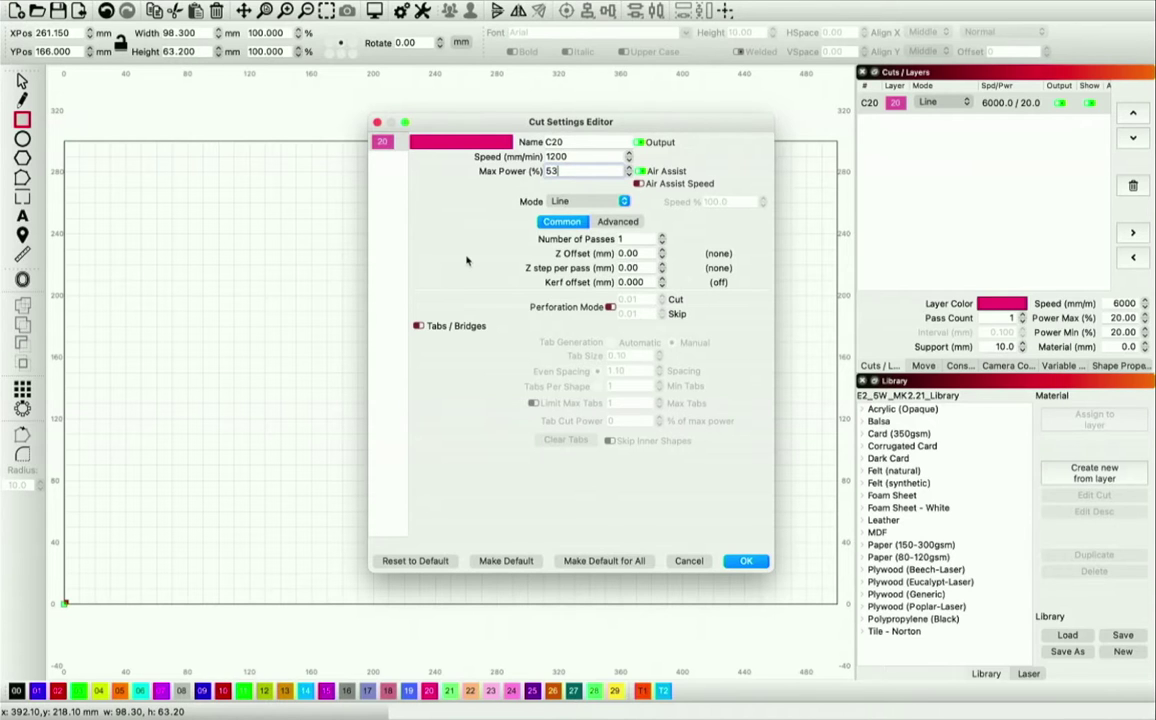
pyautogui.click(744, 563)
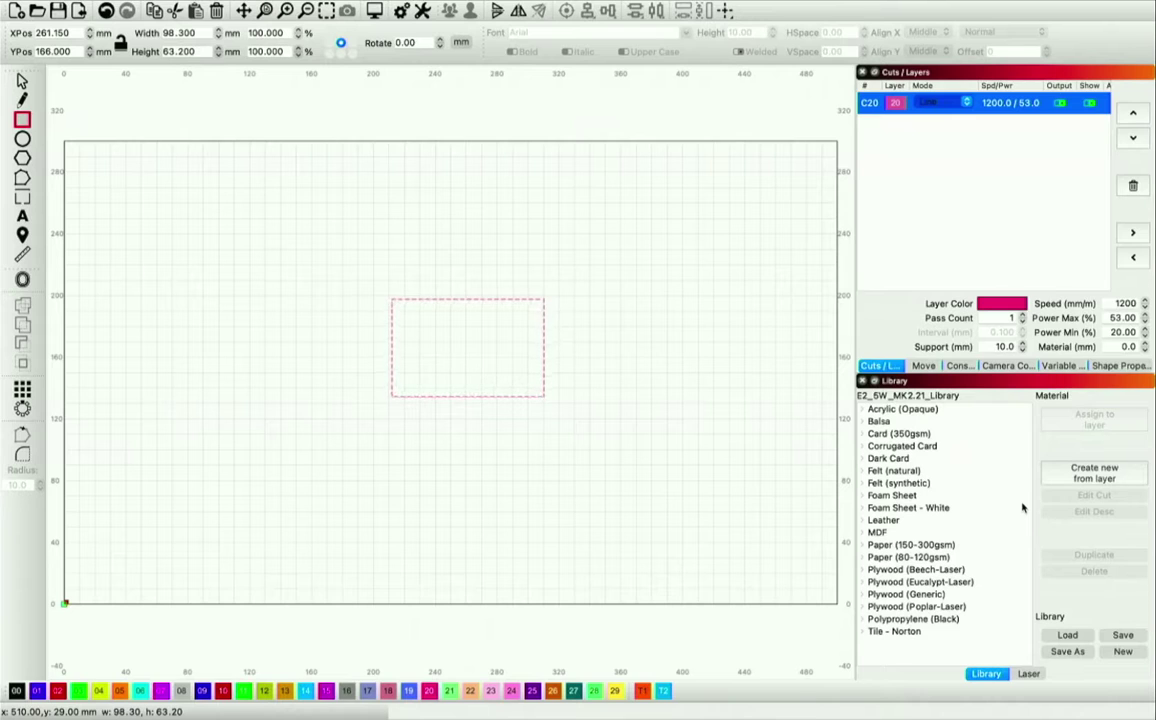
pyautogui.doubleClick(915, 100)
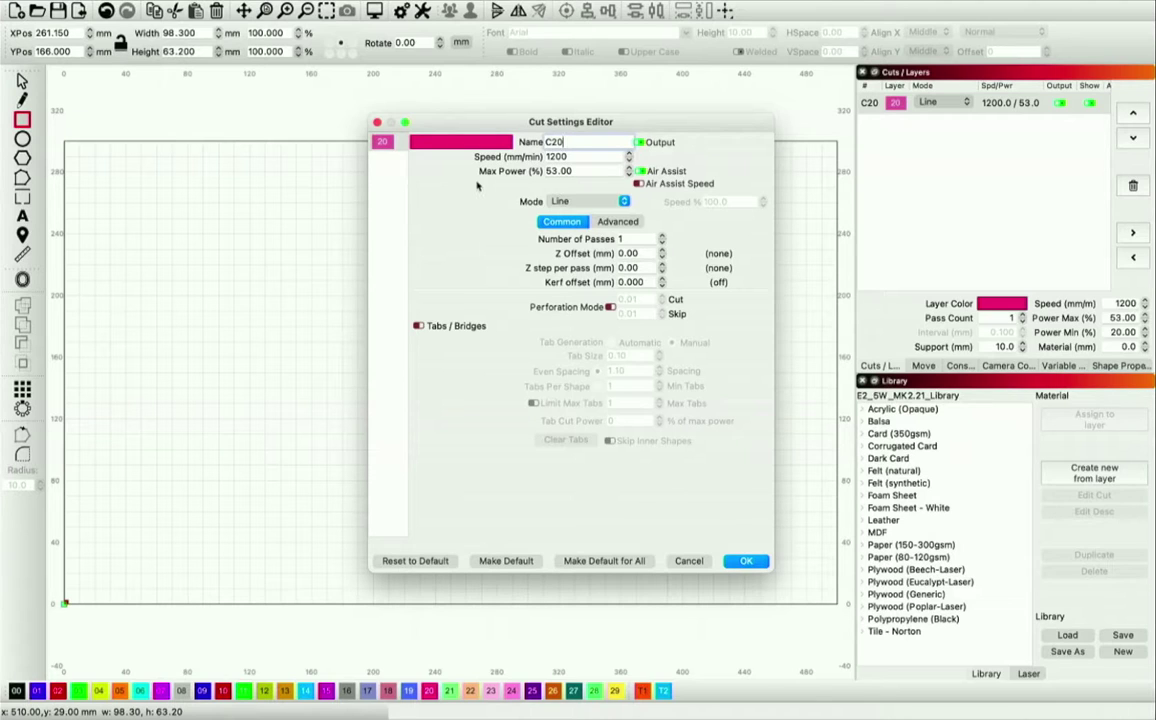
pyautogui.click(745, 561)
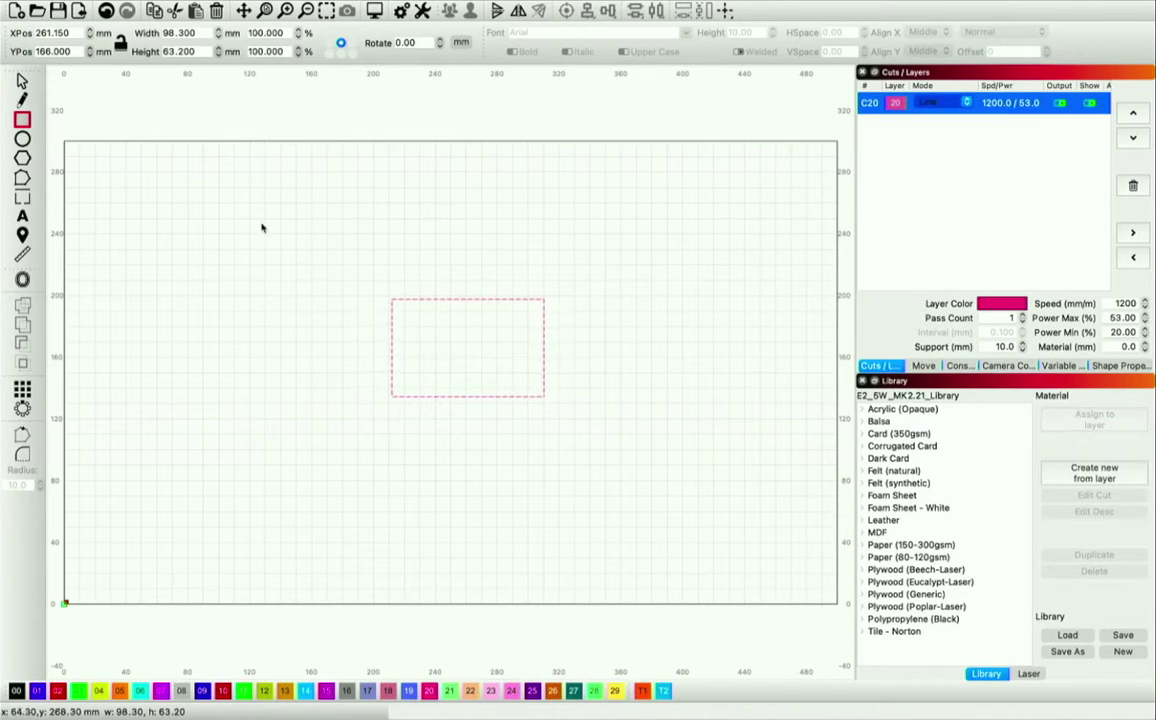
# Delete the pink rectangle and draw a new 124 × 142 mm rectangle left of centre on layer C00.
pyautogui.click(22, 80)
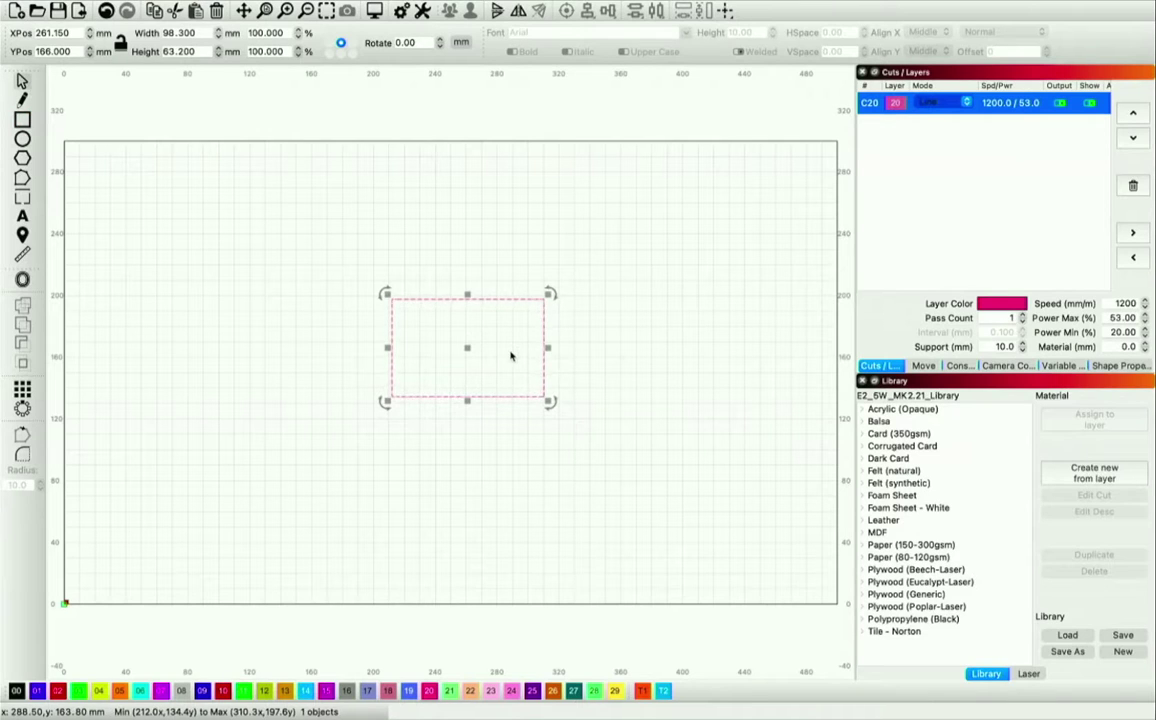
pyautogui.press('Delete')
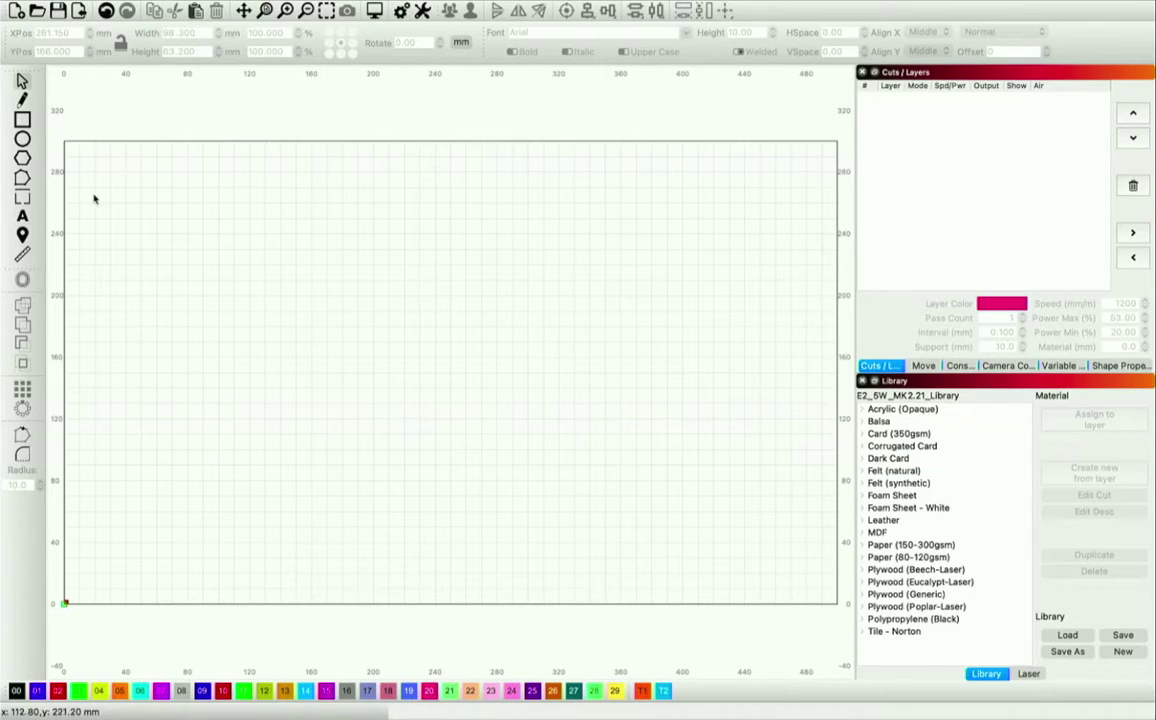
pyautogui.click(22, 119)
pyautogui.moveTo(211, 237); pyautogui.dragTo(404, 457)
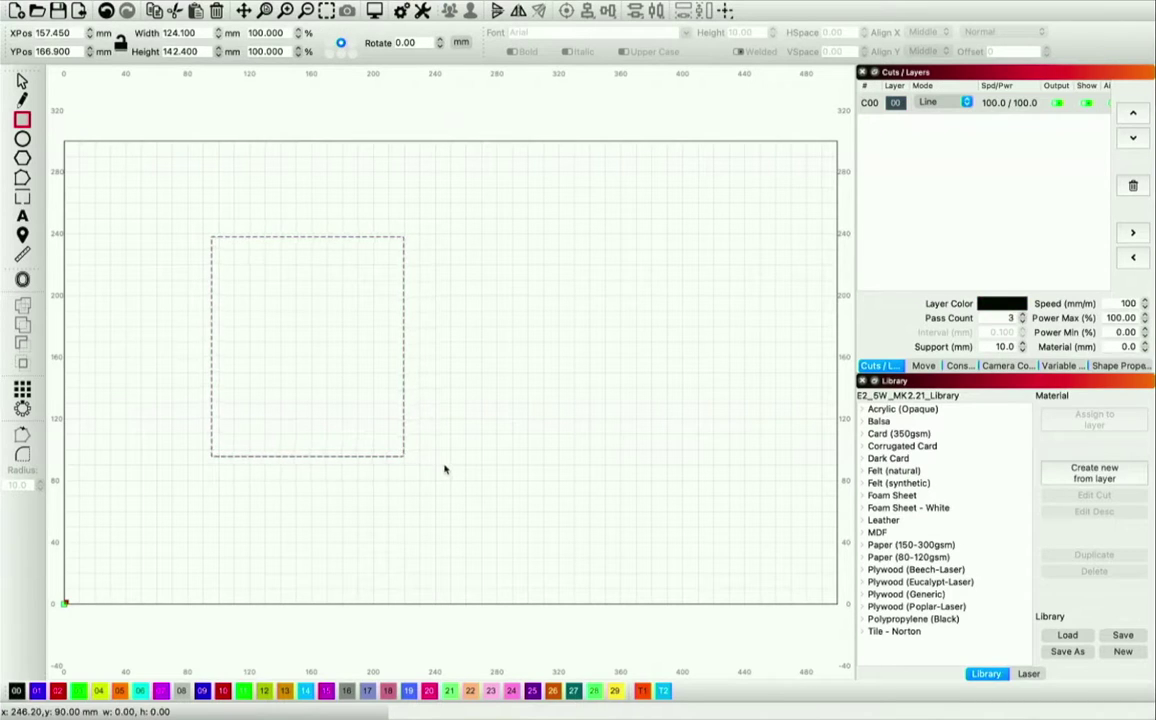
pyautogui.press('Escape')
pyautogui.click(388, 294)
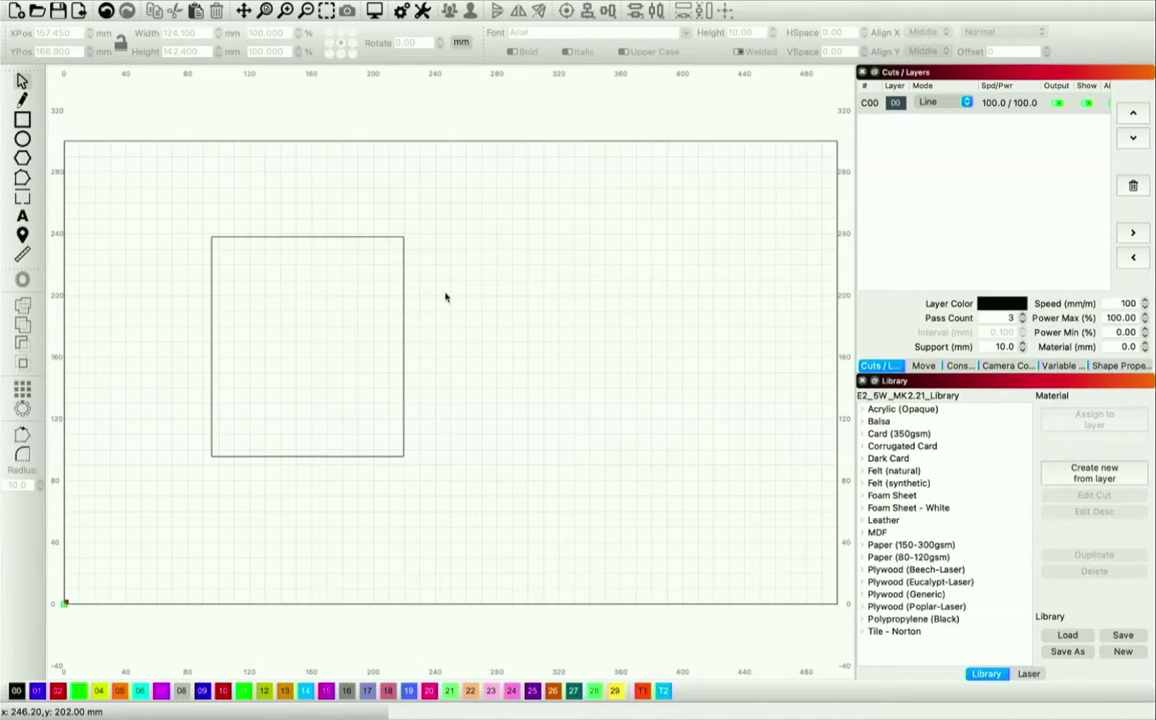
# Draw two more overlapping rectangles and weld all three into one stepped outline, about 198 × 175 mm.
pyautogui.click(22, 119)
pyautogui.moveTo(229, 250); pyautogui.dragTo(451, 410)
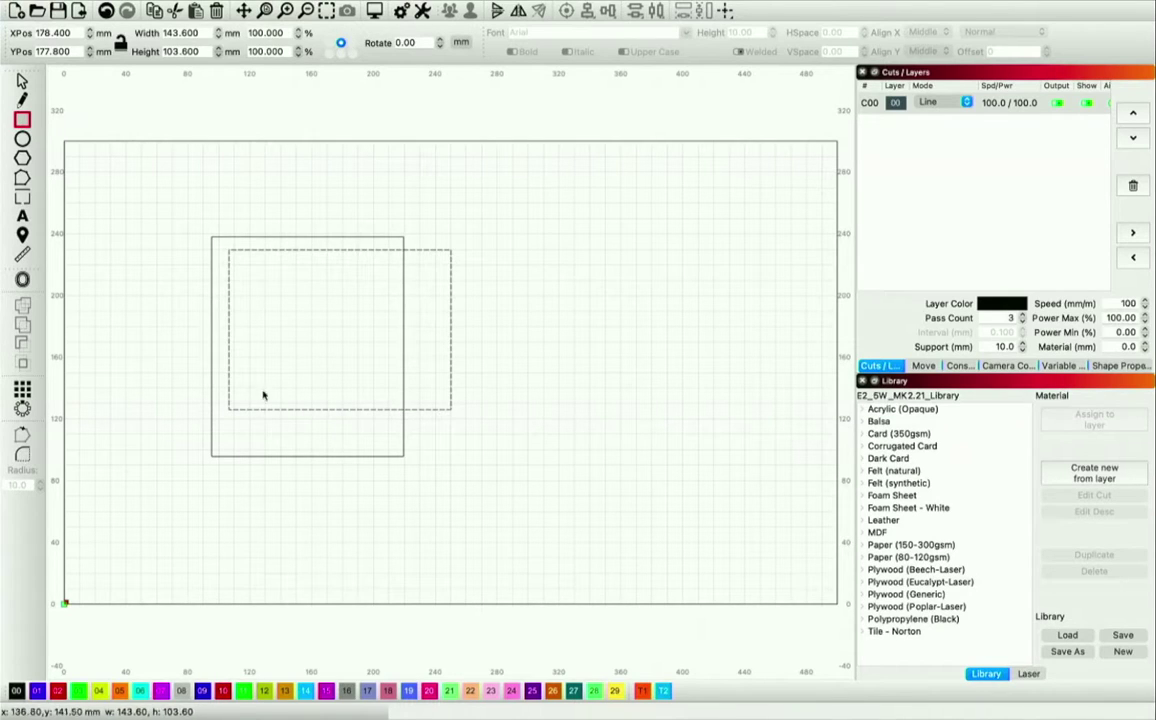
pyautogui.moveTo(279, 376); pyautogui.dragTo(191, 420)
pyautogui.moveTo(150, 502); pyautogui.dragTo(144, 506)
pyautogui.press('Escape')
pyautogui.moveTo(75, 188); pyautogui.dragTo(522, 554)
pyautogui.hotkey('ctrl', 'w')
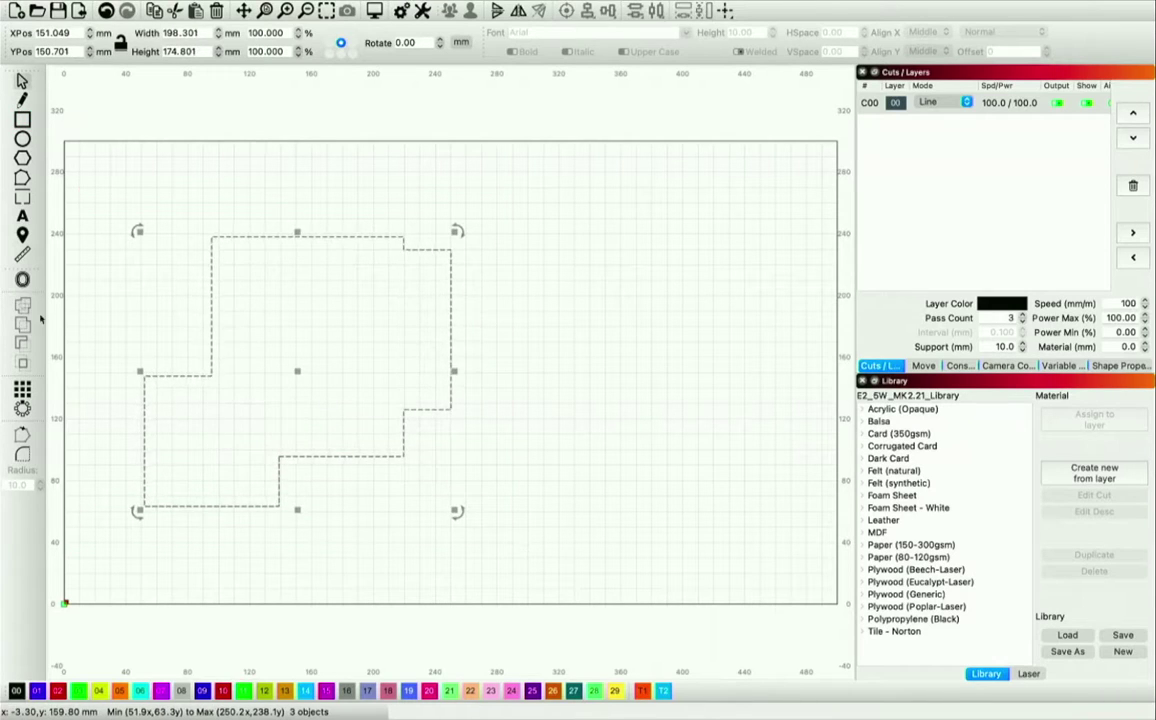
pyautogui.click(630, 650)
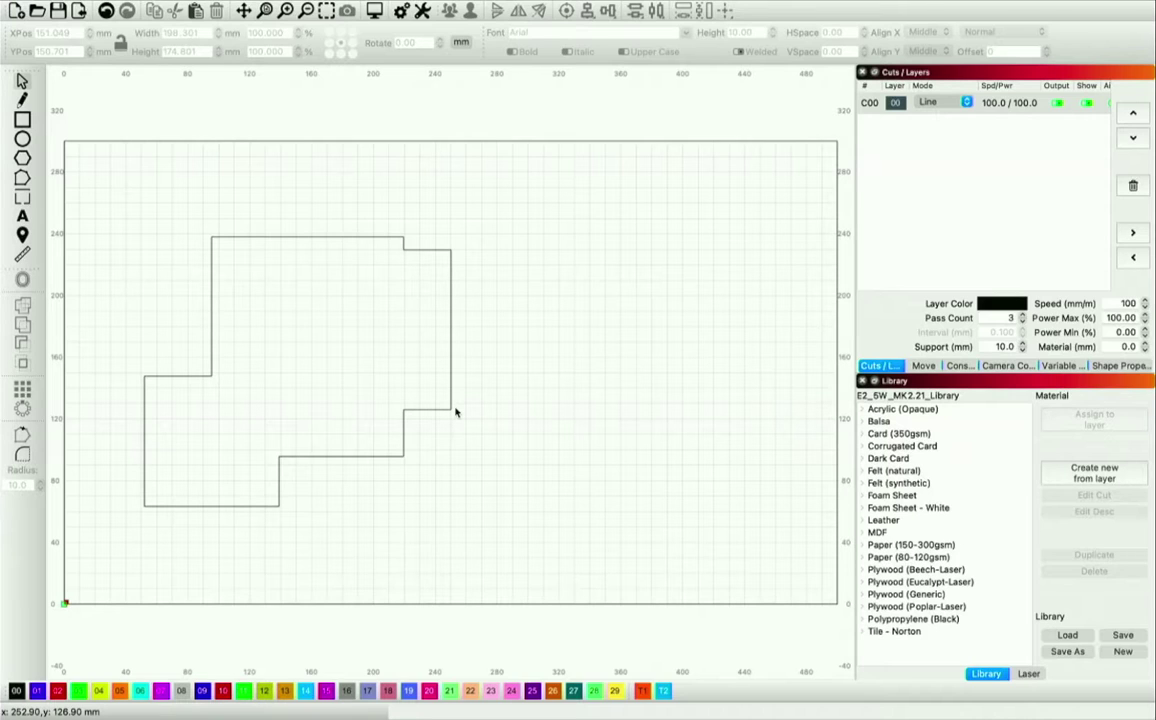
# Draw a circle about 113 mm across to the right of the stepped outline.
pyautogui.click(22, 139)
pyautogui.moveTo(528, 296); pyautogui.dragTo(700, 443)
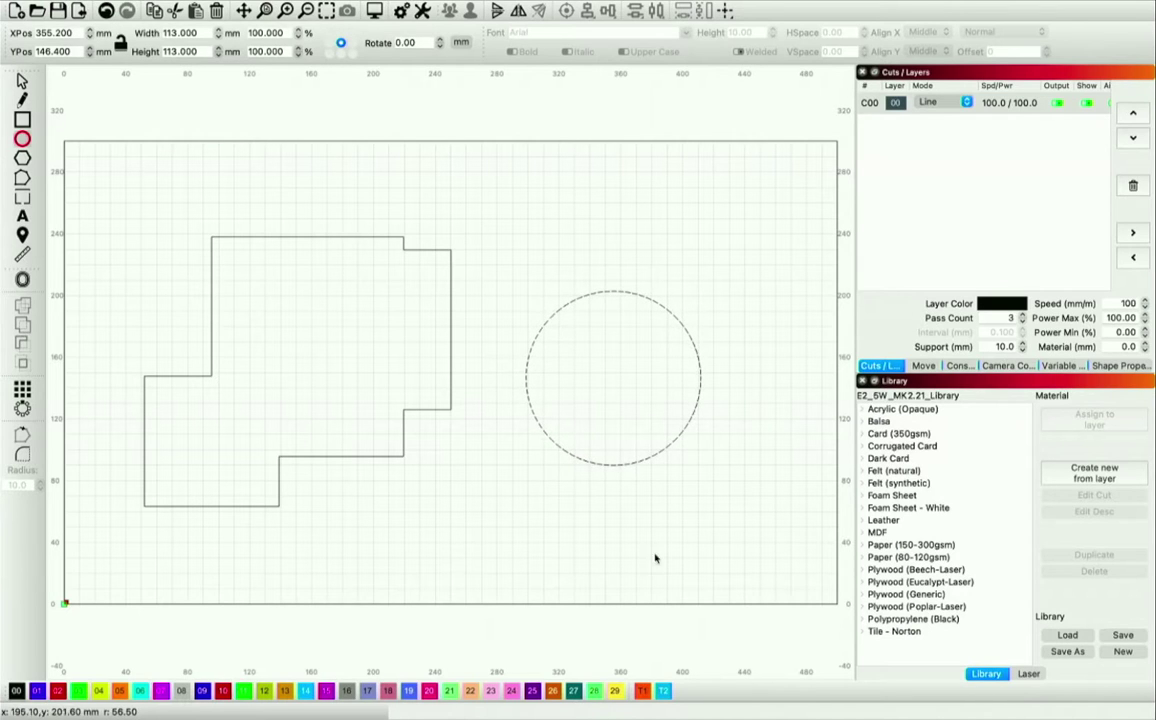
pyautogui.click(22, 80)
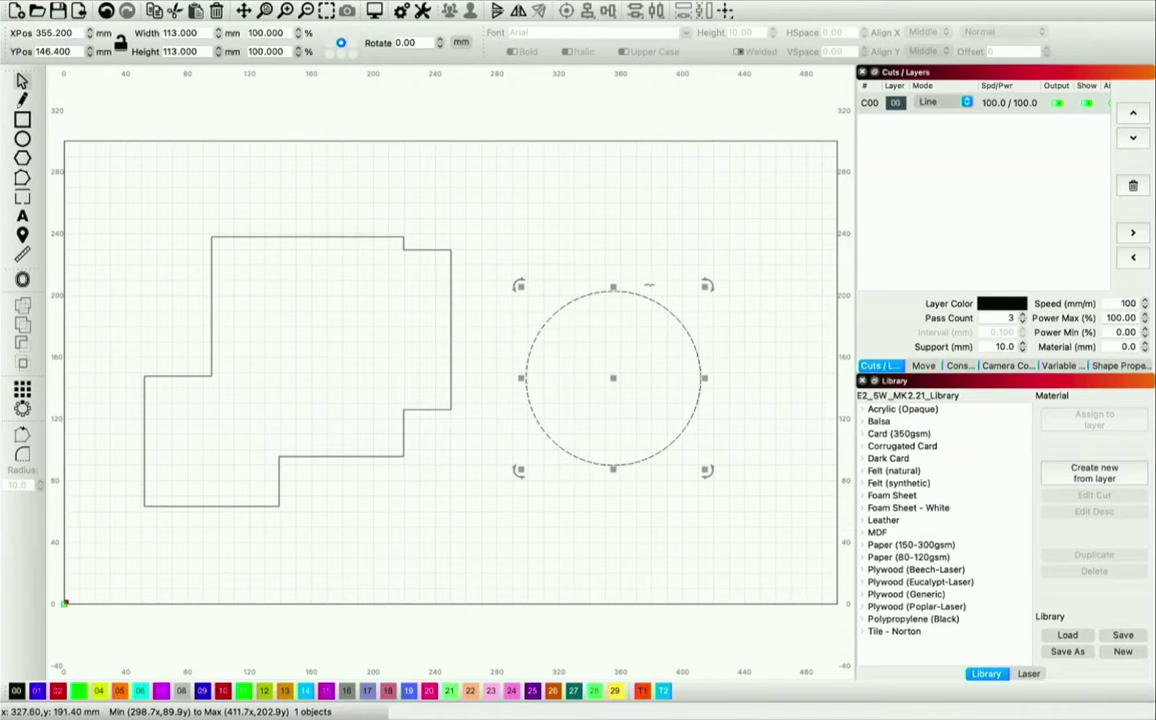
pyautogui.click(576, 405)
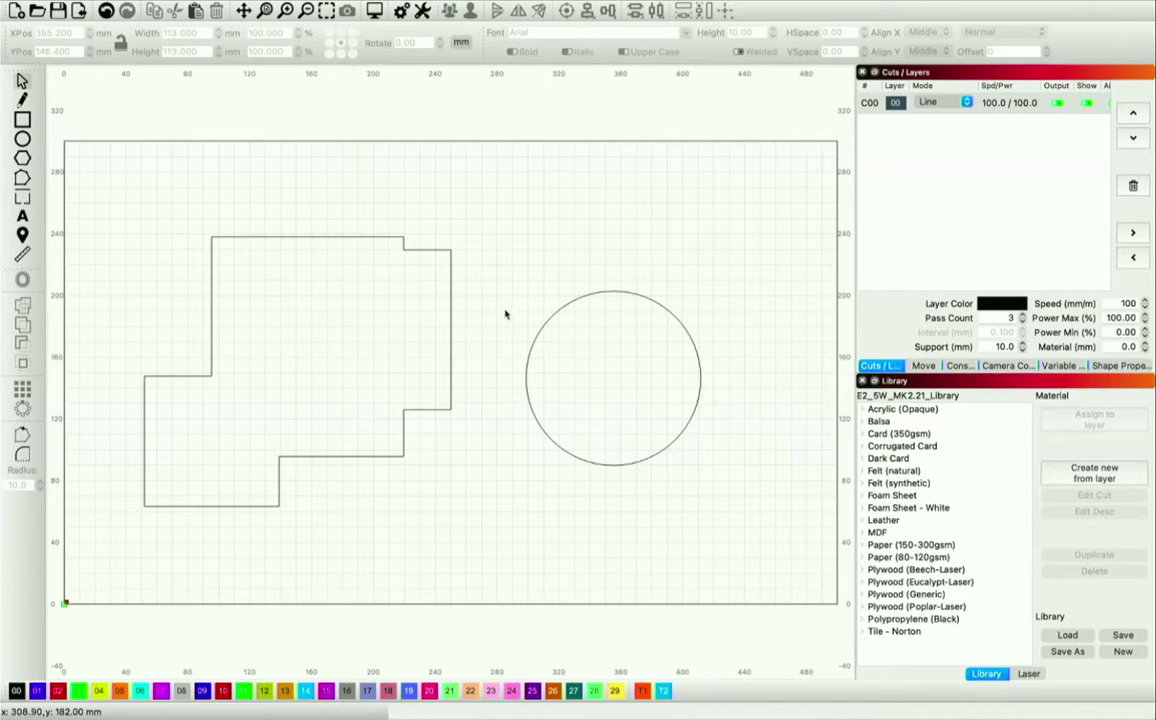
# Delete the existing shapes and draw a new rectangle in the lower left area.
pyautogui.moveTo(712, 521); pyautogui.dragTo(271, 317)
pyautogui.press('Delete')
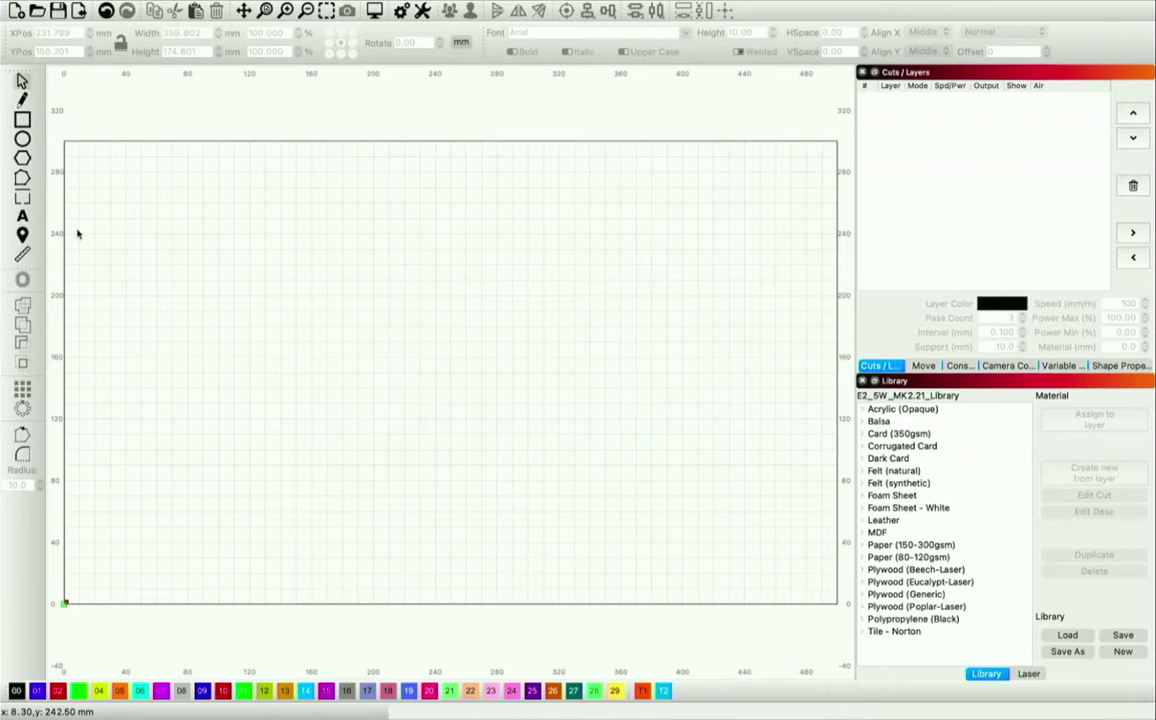
pyautogui.click(22, 119)
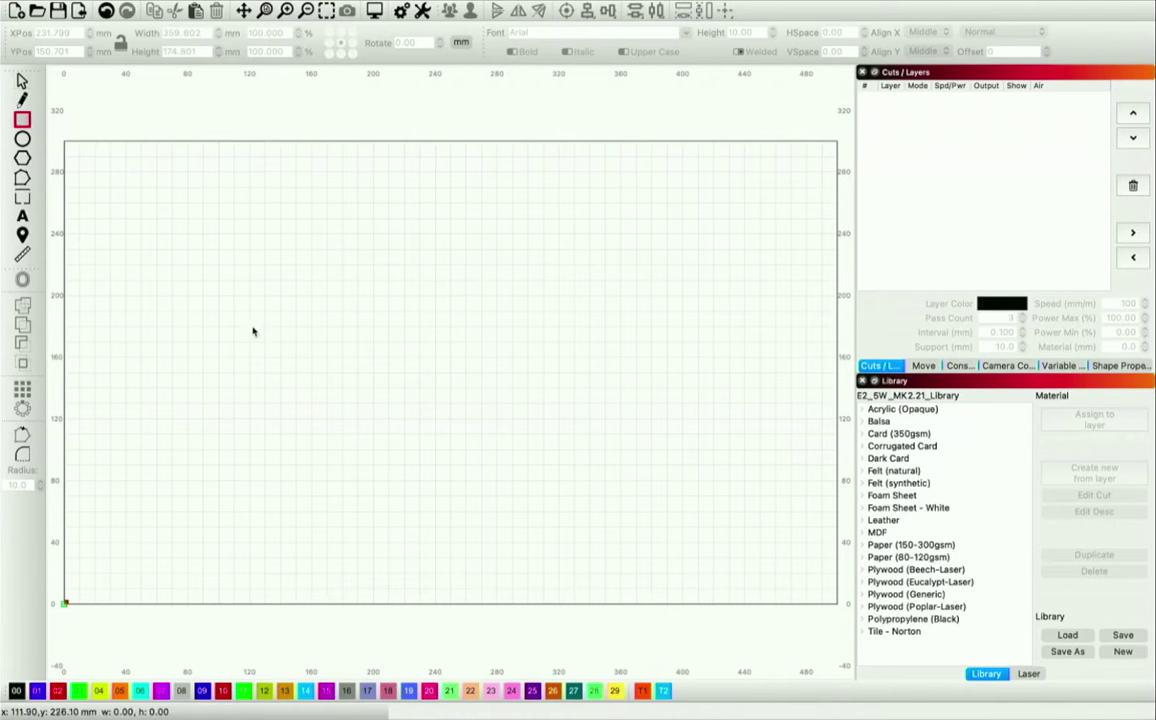
pyautogui.moveTo(200, 303)
pyautogui.mouseDown()
pyautogui.moveTo(299, 449)
pyautogui.moveTo(375, 527)
pyautogui.mouseUp()
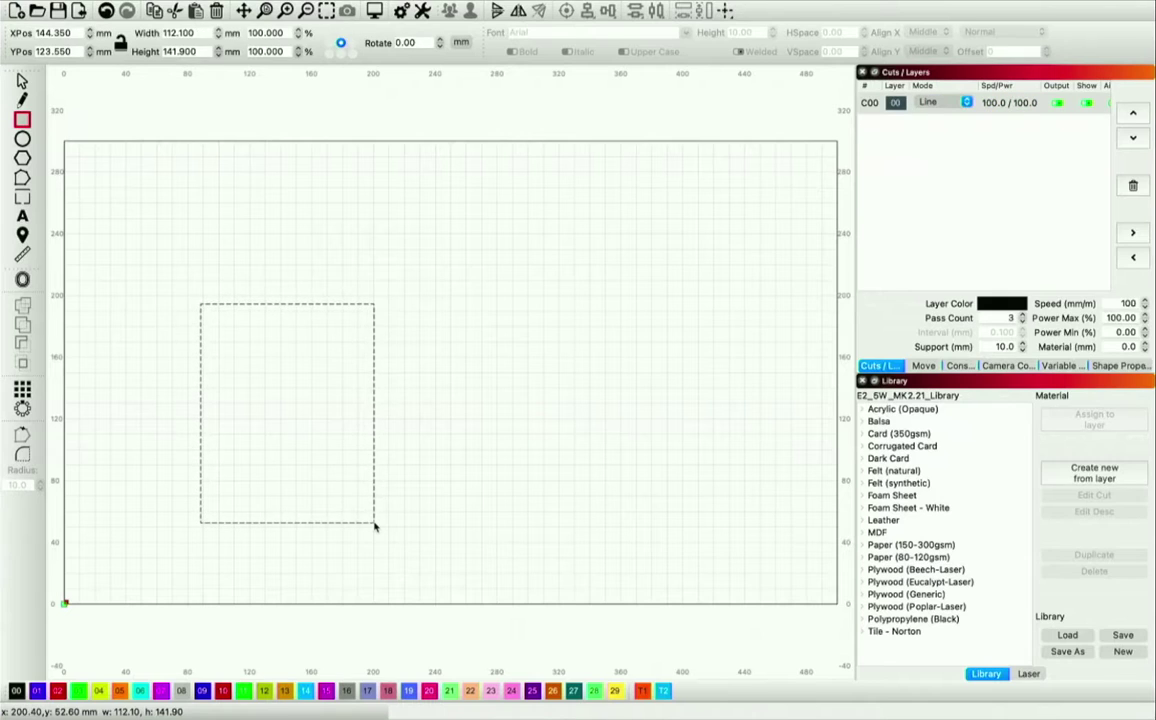
# Add a 112.6 mm circle on the rectangle's top edge, shorten the rectangle, and select both.
pyautogui.click(30, 140)
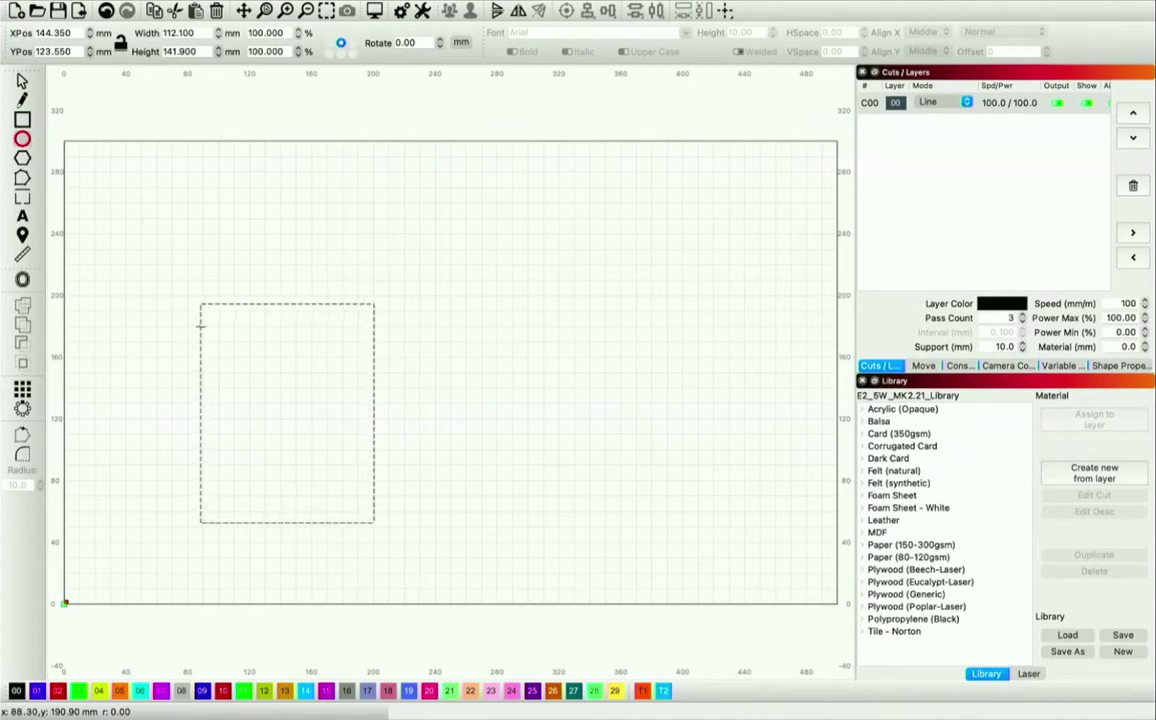
pyautogui.moveTo(200, 387); pyautogui.dragTo(375, 290)
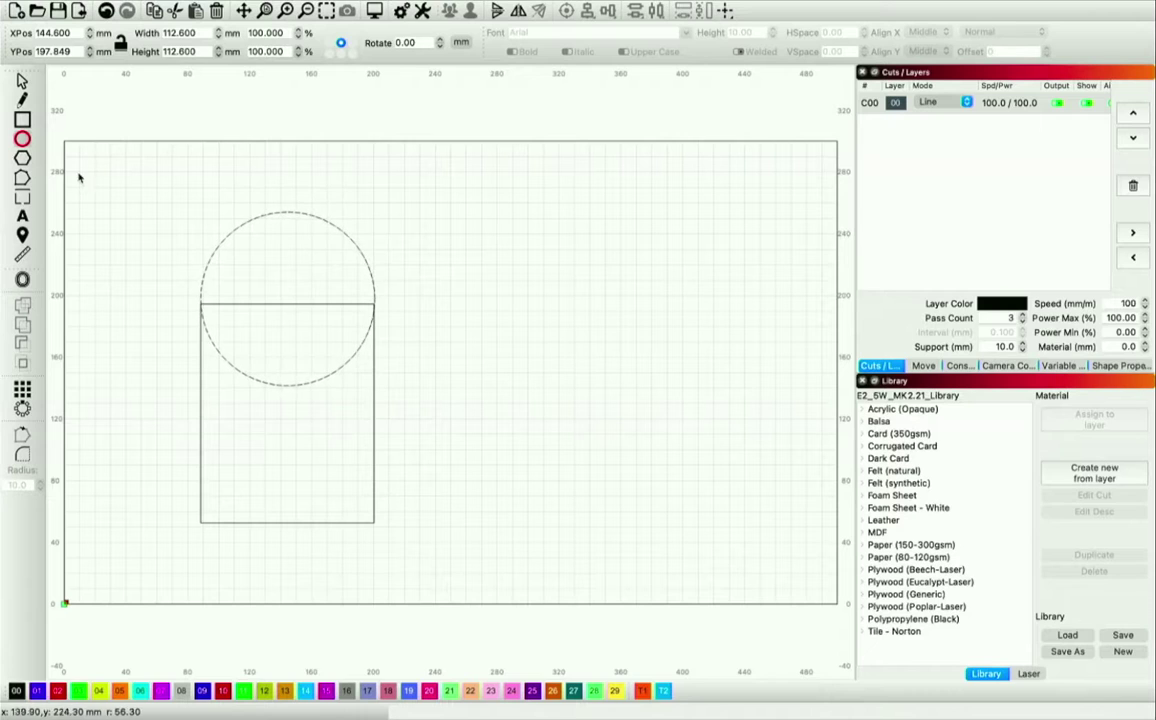
pyautogui.click(22, 80)
pyautogui.click(361, 534)
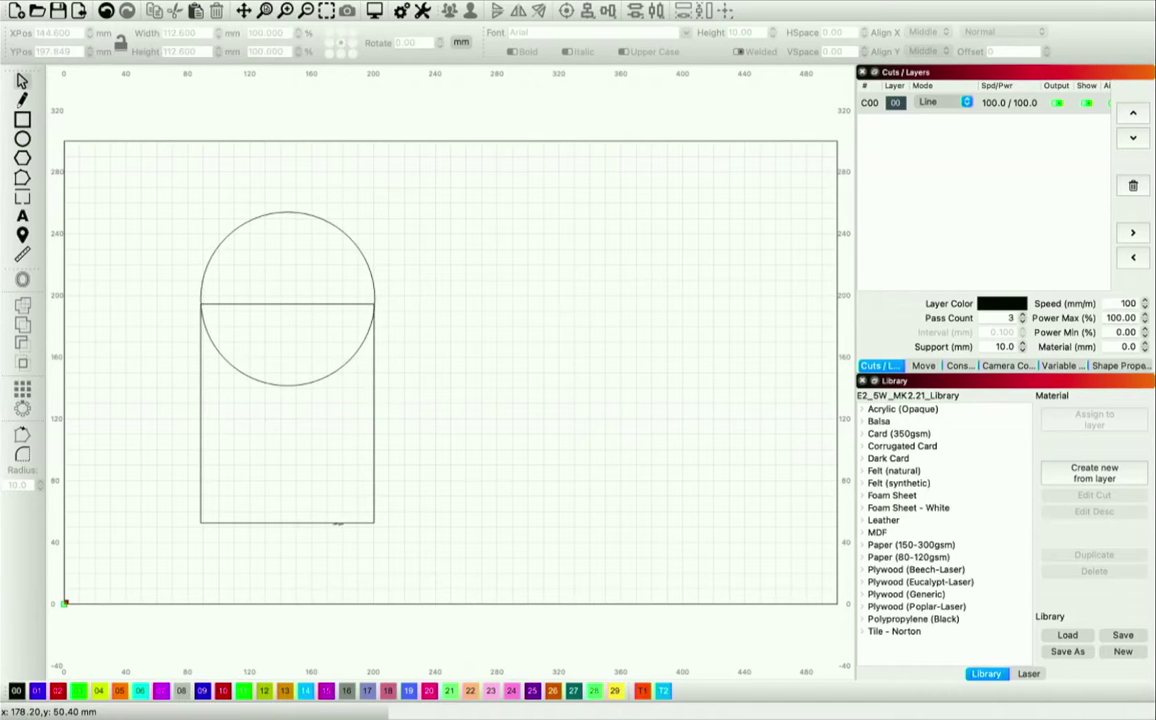
pyautogui.click(308, 523)
pyautogui.moveTo(287, 526); pyautogui.dragTo(289, 471)
pyautogui.moveTo(460, 480); pyautogui.dragTo(175, 205)
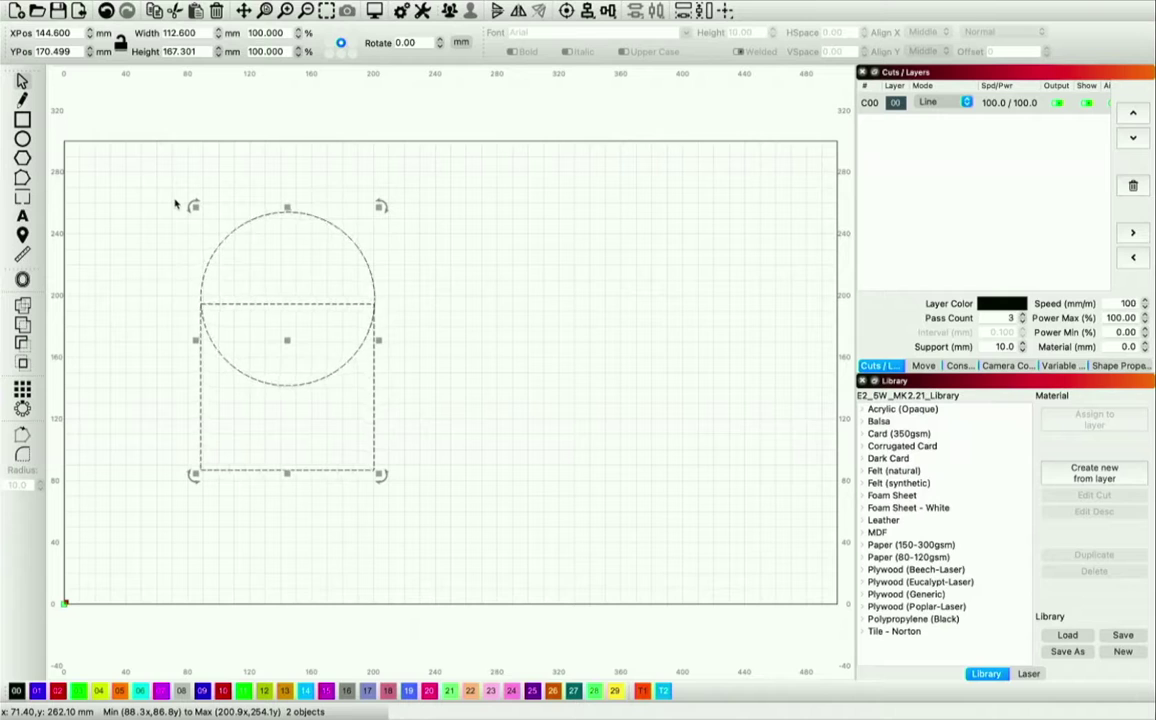
# Weld the circle and rectangle into an arch and scale it to 14.7 × 21.9 mm.
pyautogui.click(23, 310)
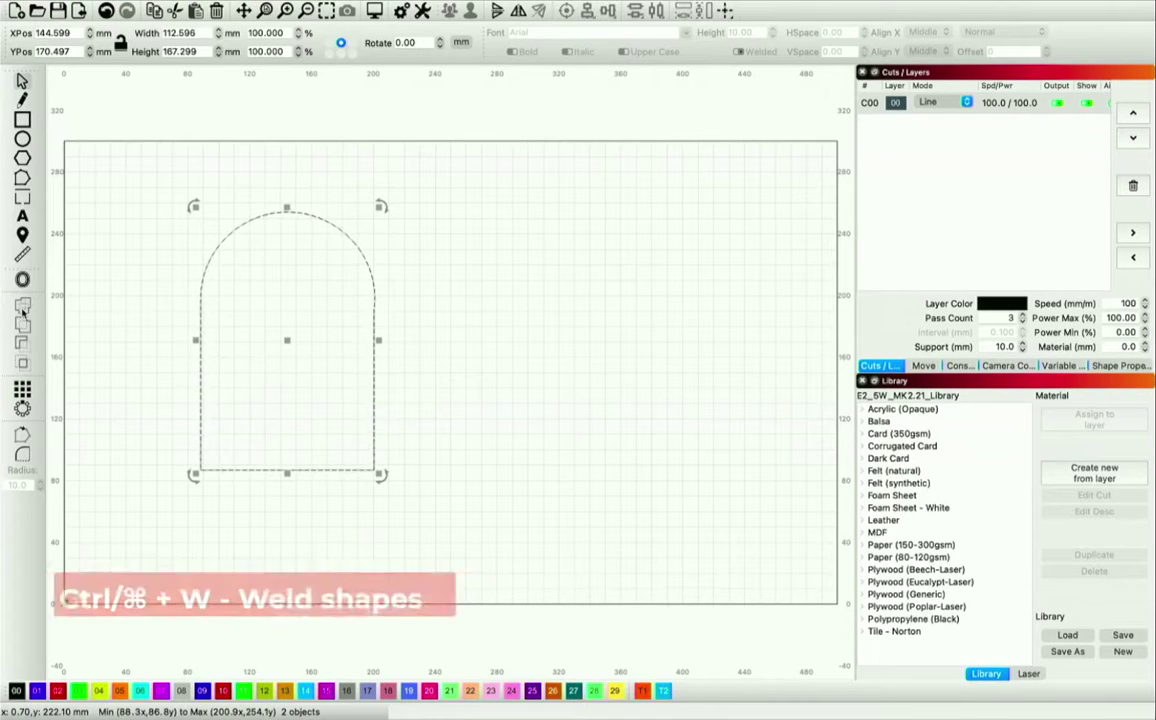
pyautogui.click(387, 472)
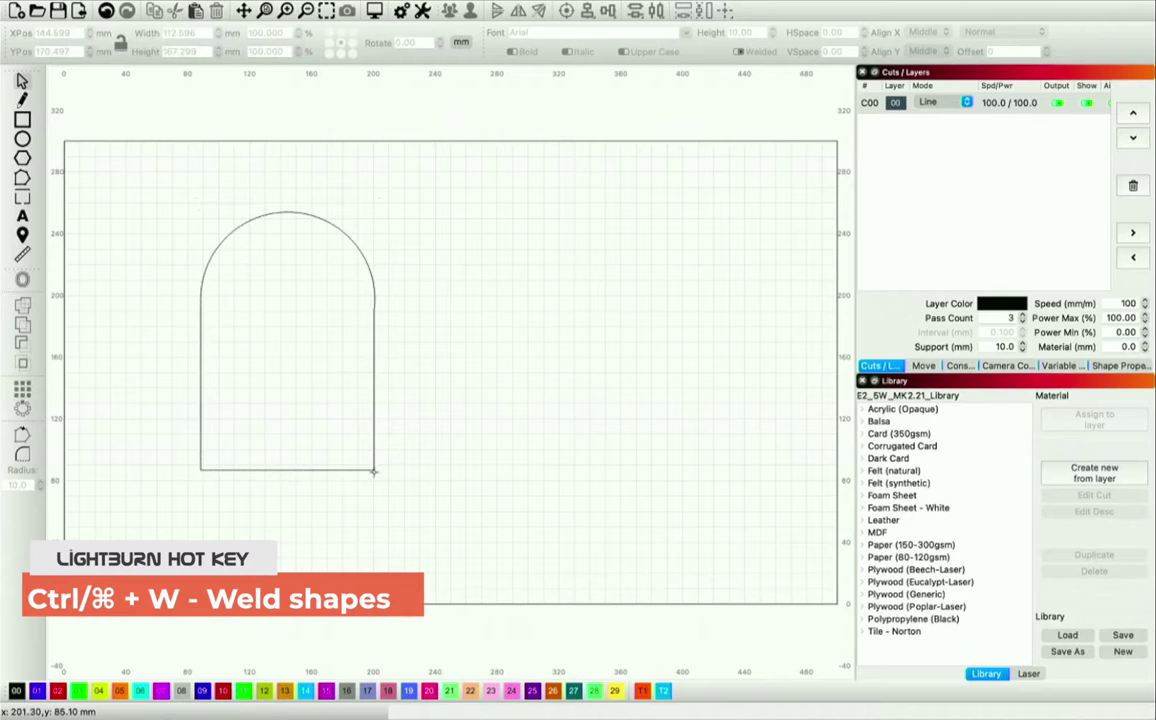
pyautogui.click(373, 470)
pyautogui.moveTo(373, 470); pyautogui.dragTo(88, 582)
pyautogui.click(295, 517)
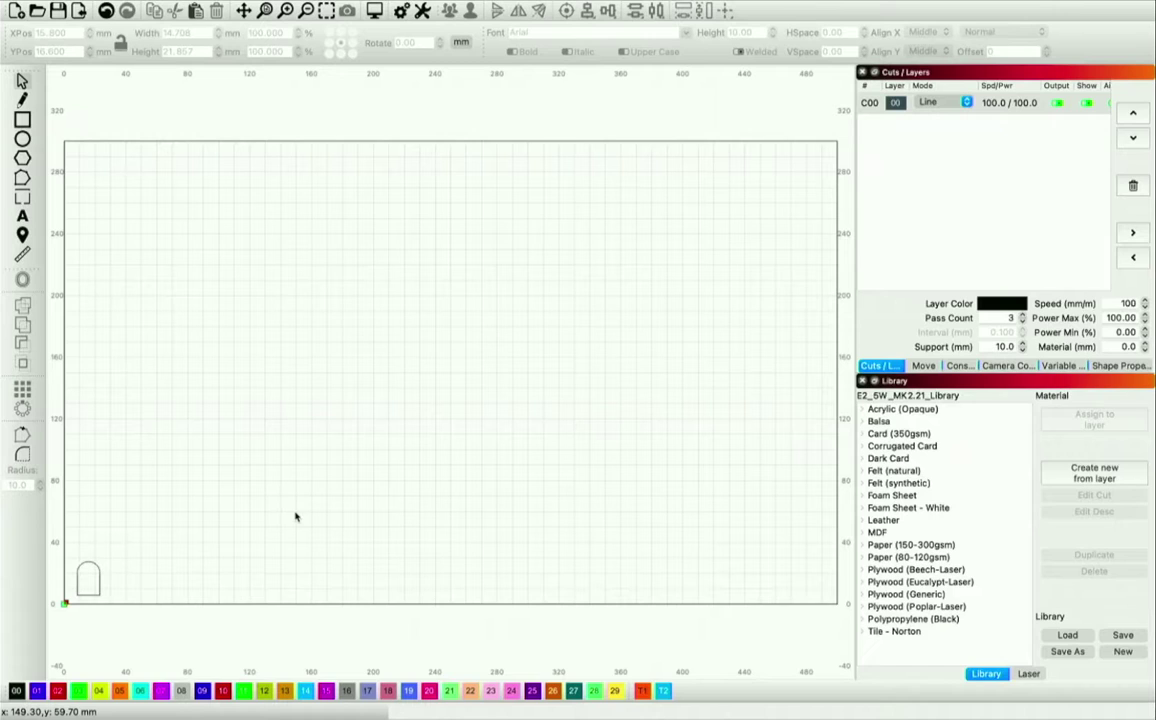
# Reduce layer C00 to 1 pass, keeping 100 mm/min and 100% power.
pyautogui.click(99, 575)
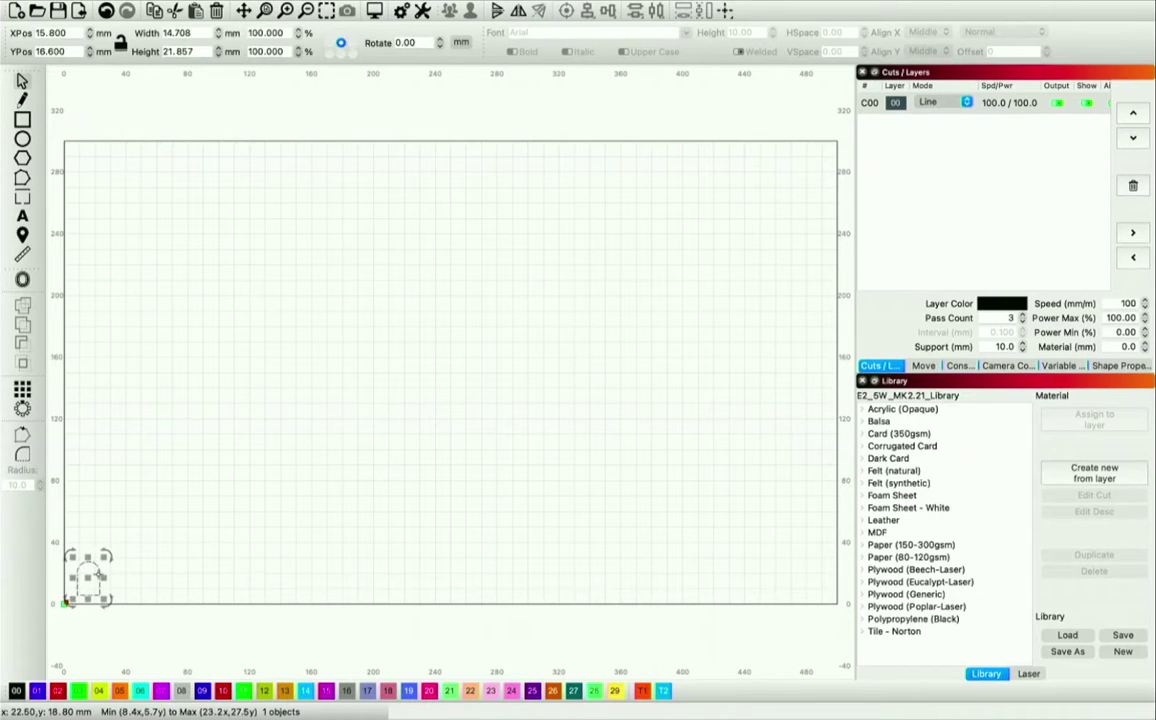
pyautogui.doubleClick(1017, 110)
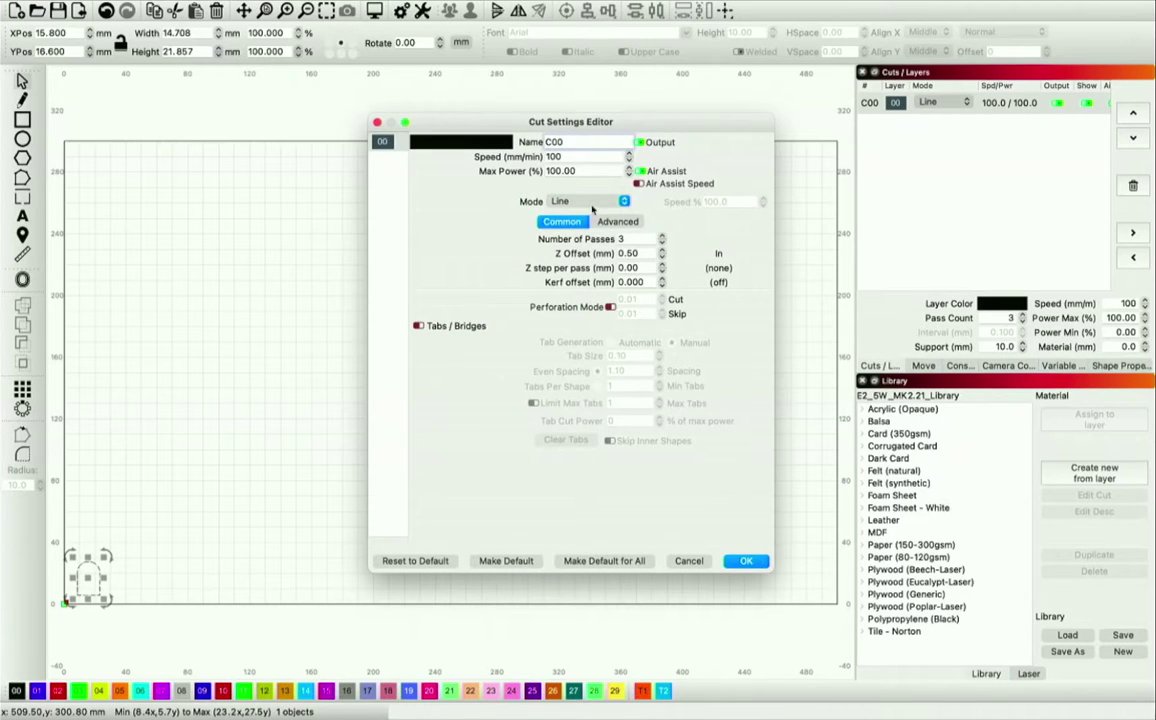
pyautogui.click(661, 243)
pyautogui.click(661, 243)
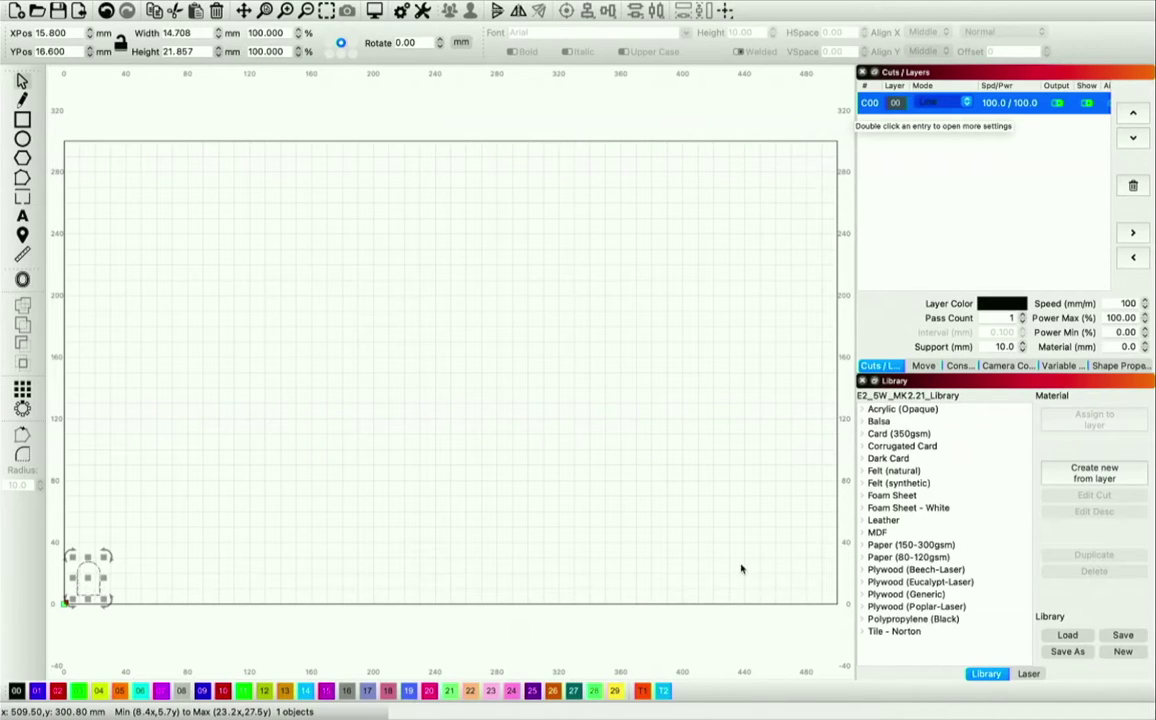
# Assign the Corrugated Card 3.00mm Line library preset to layer C00.
pyautogui.click(940, 448)
pyautogui.click(940, 448)
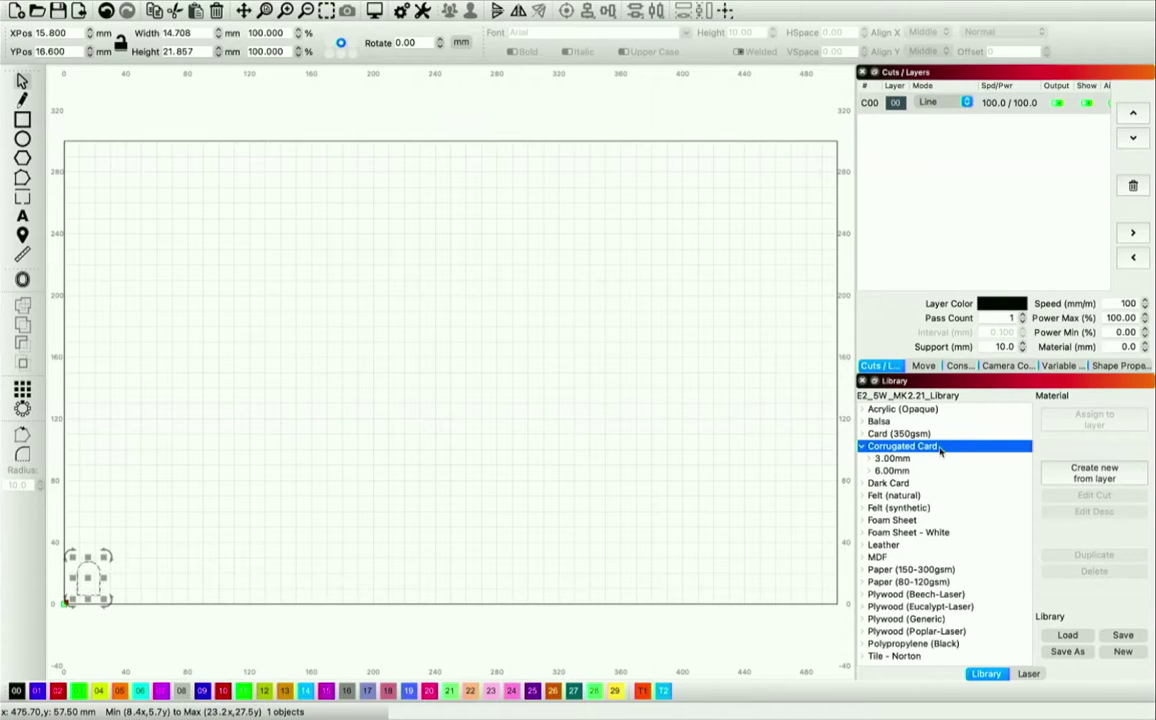
pyautogui.press('Down')
pyautogui.press('Down')
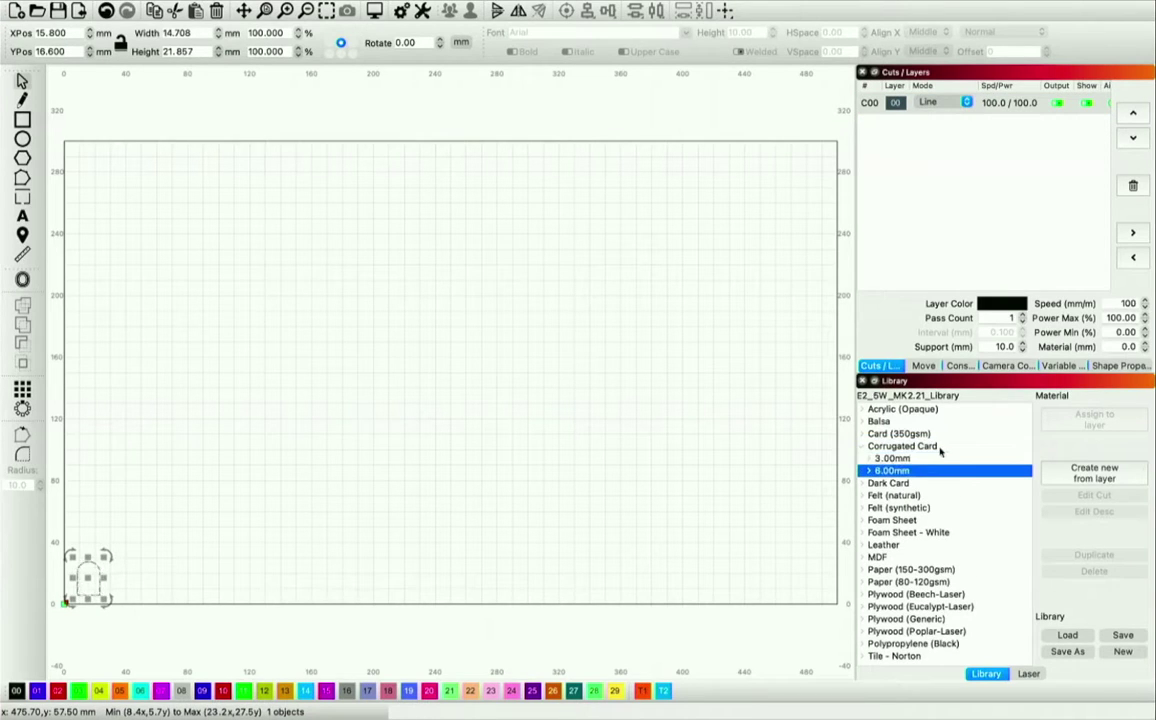
pyautogui.press('Up')
pyautogui.press('Right')
pyautogui.press('Down')
pyautogui.press('Down')
pyautogui.press('Down')
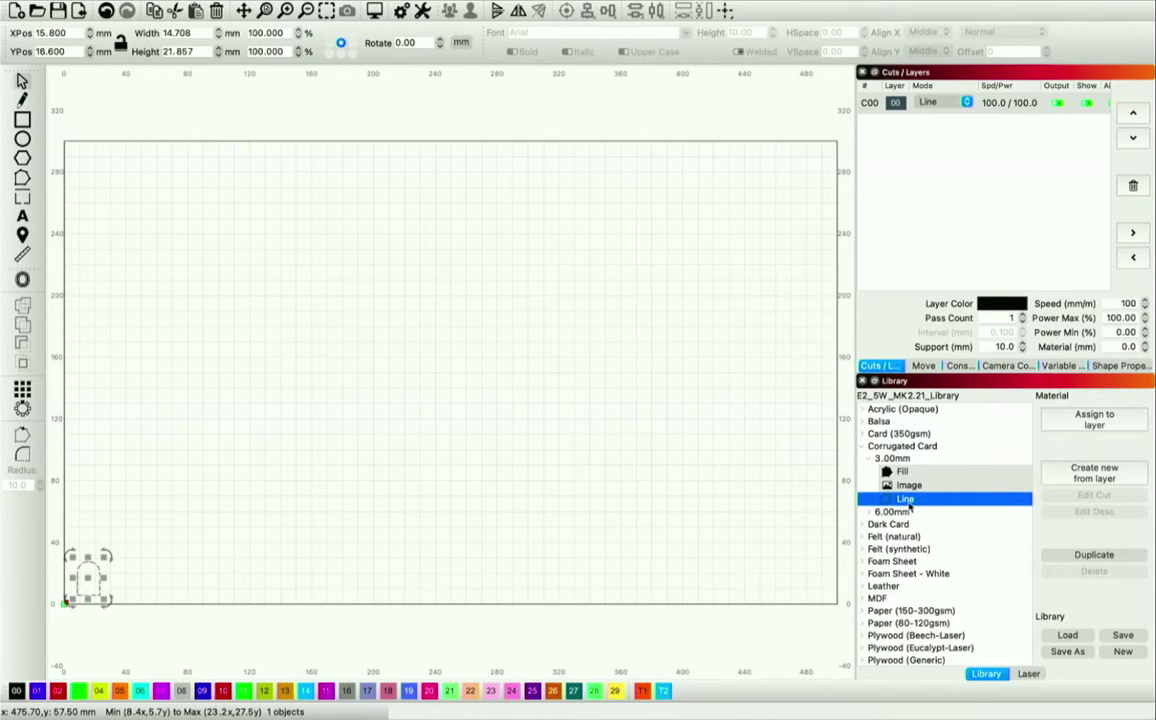
pyautogui.click(1093, 420)
# Set the material thickness to 1.0 mm.
pyautogui.click(1127, 346)
pyautogui.press('BackSpace')
pyautogui.write('1')
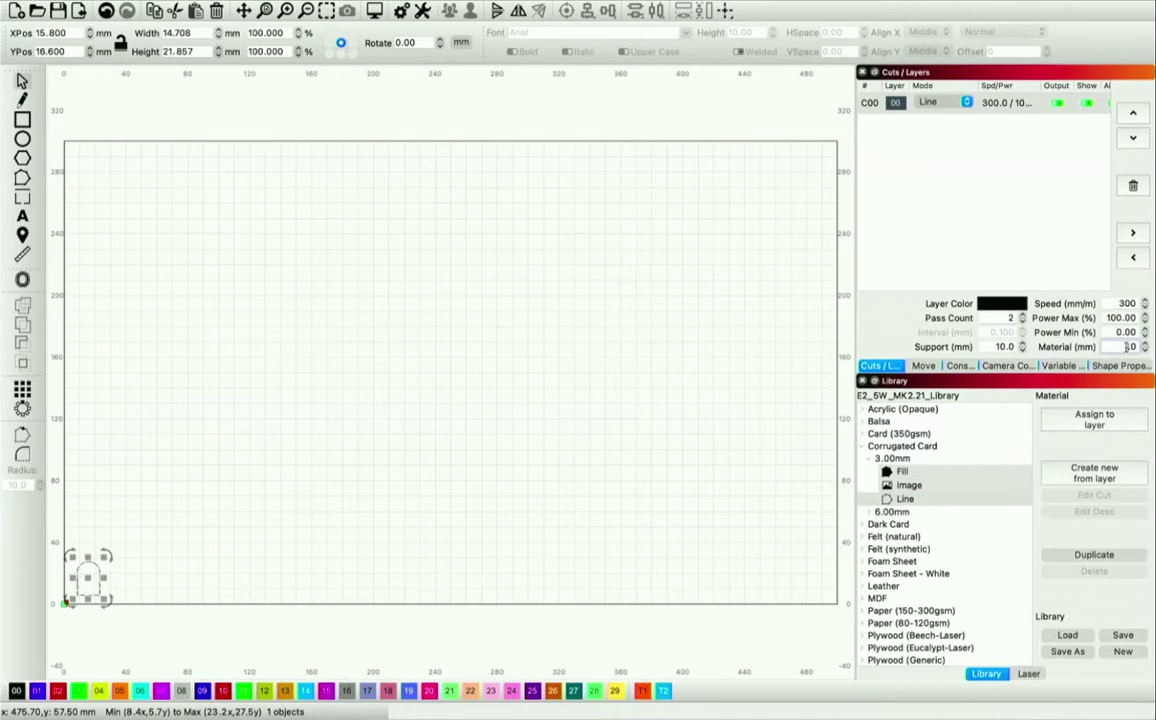
pyautogui.click(895, 225)
# Turn off Air Assist for layer C00 in its cut settings.
pyautogui.doubleClick(908, 103)
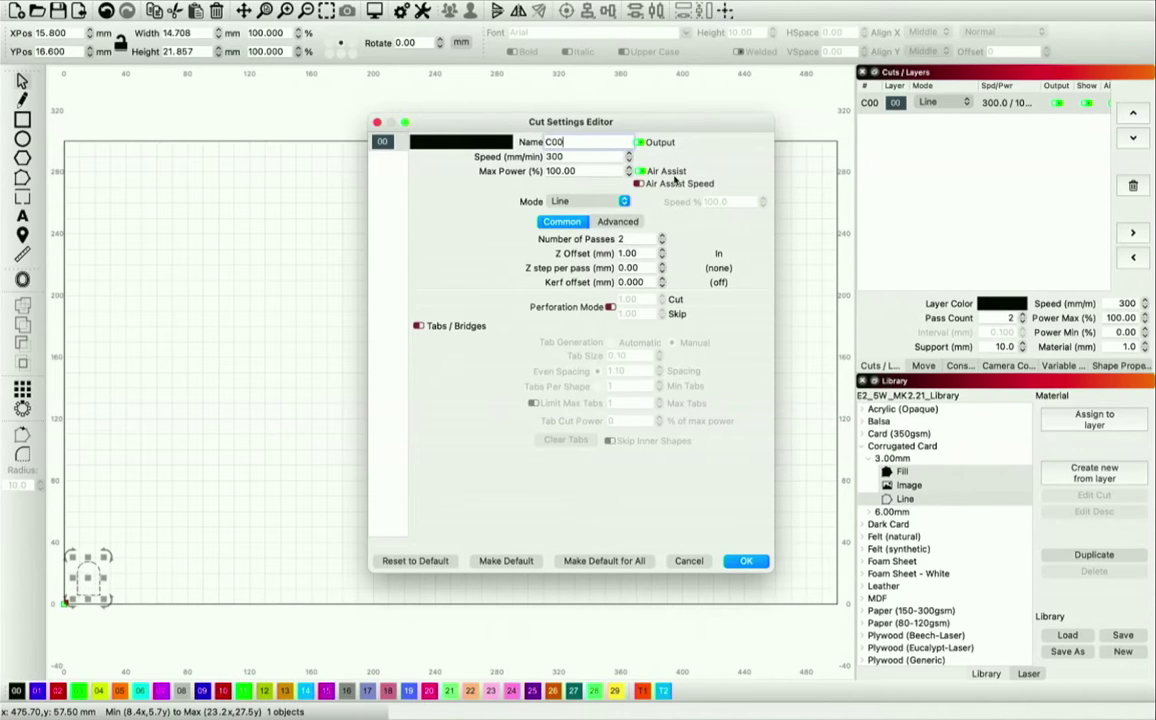
pyautogui.click(640, 171)
pyautogui.click(744, 561)
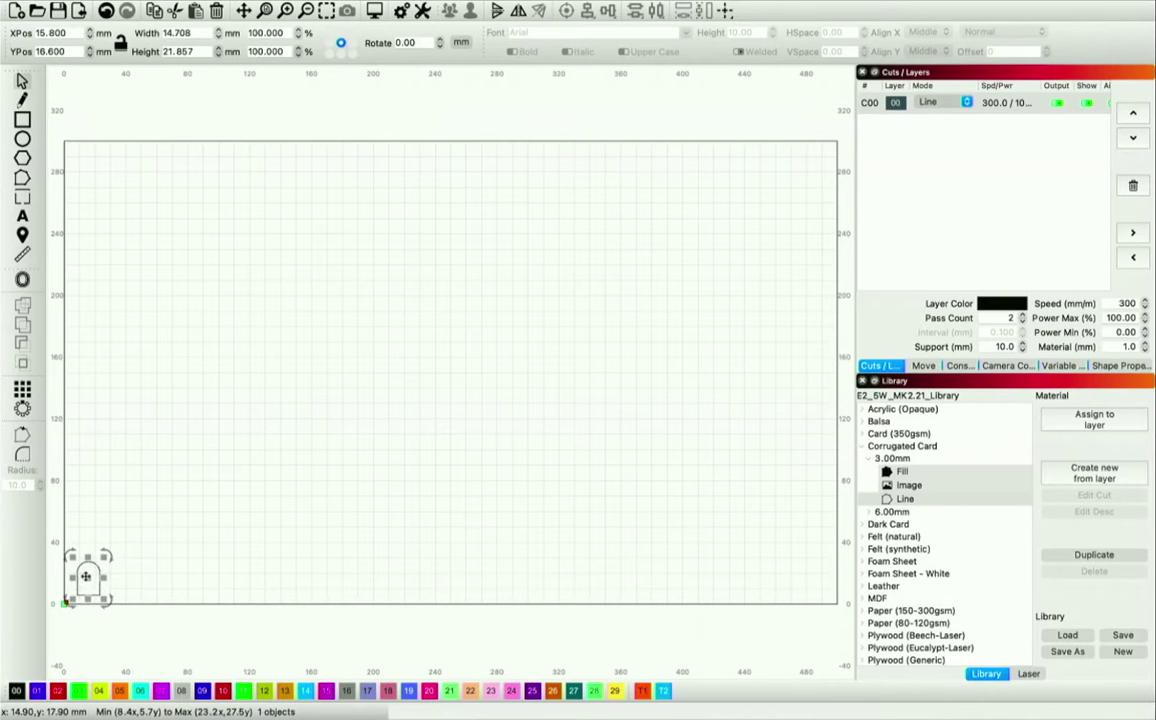
# Make a vertical grid array of four arch copies with Y Rows set to 4.
pyautogui.moveTo(88, 578); pyautogui.dragTo(87, 543)
pyautogui.hotkey('ctrl', 'z')
pyautogui.click(95, 570)
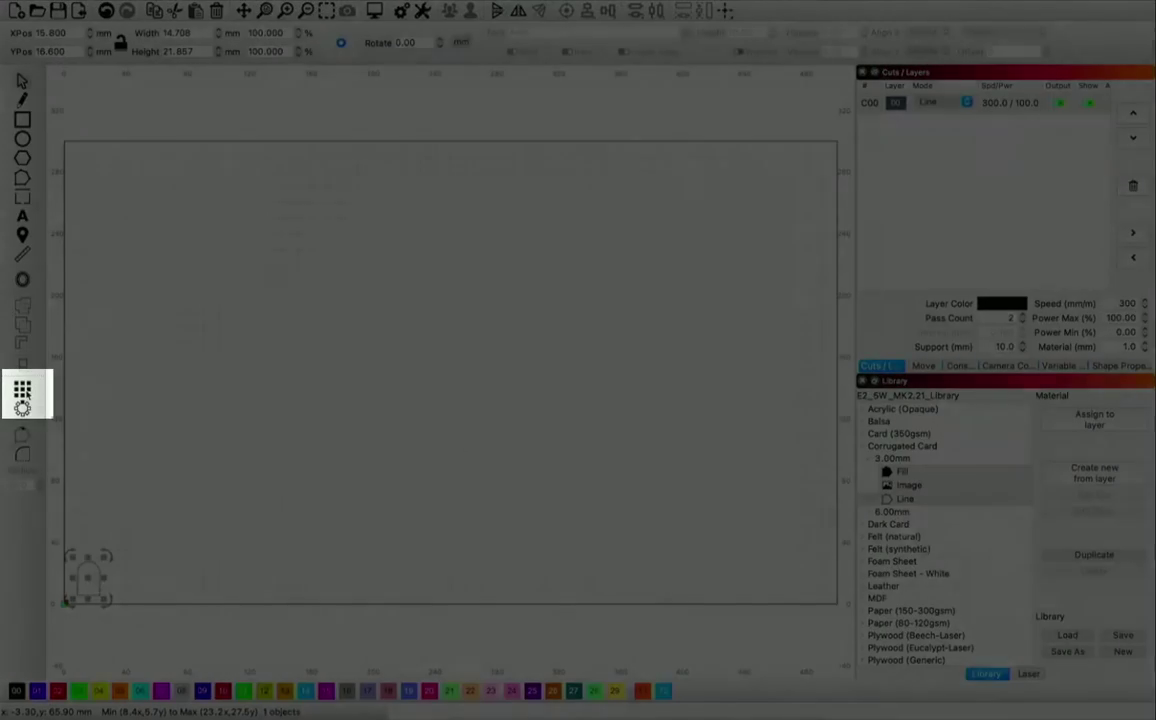
pyautogui.click(22, 390)
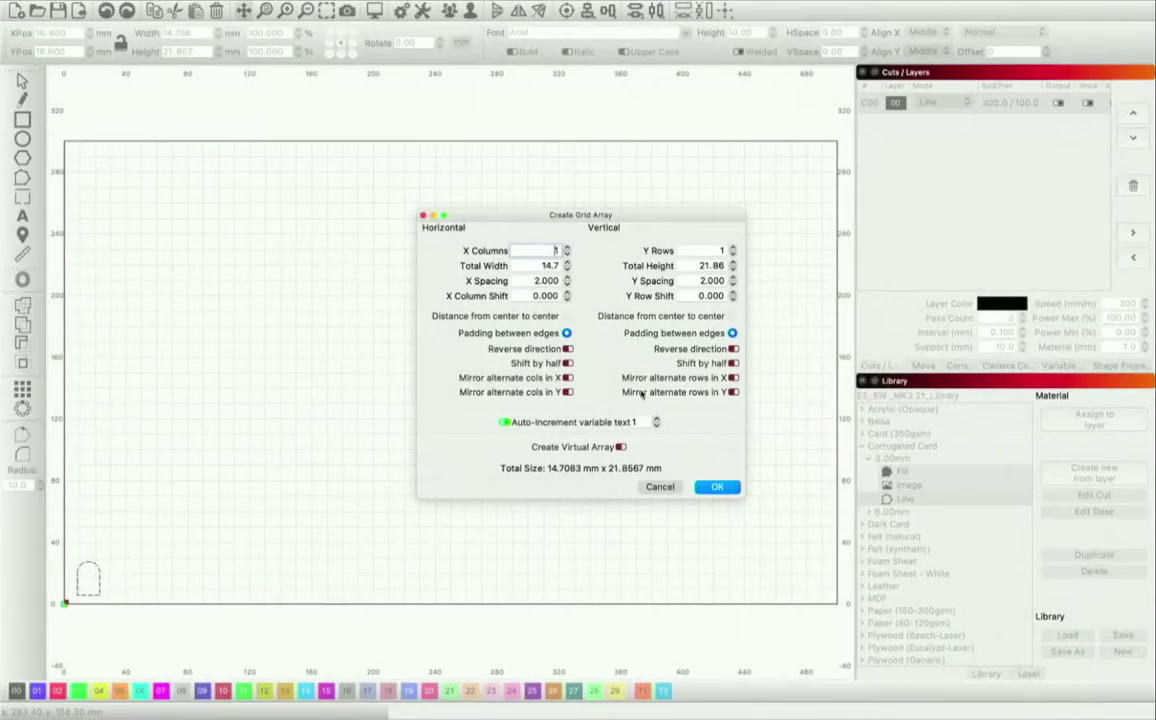
pyautogui.click(733, 248)
pyautogui.click(733, 248)
pyautogui.click(733, 248)
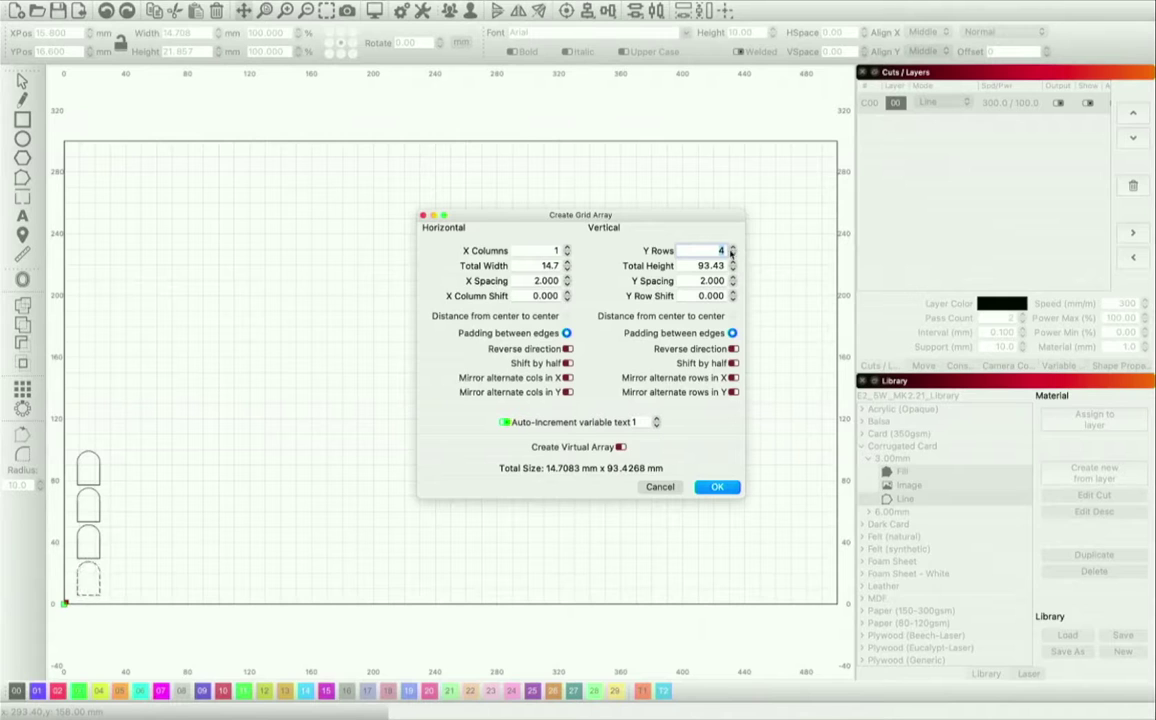
pyautogui.click(717, 487)
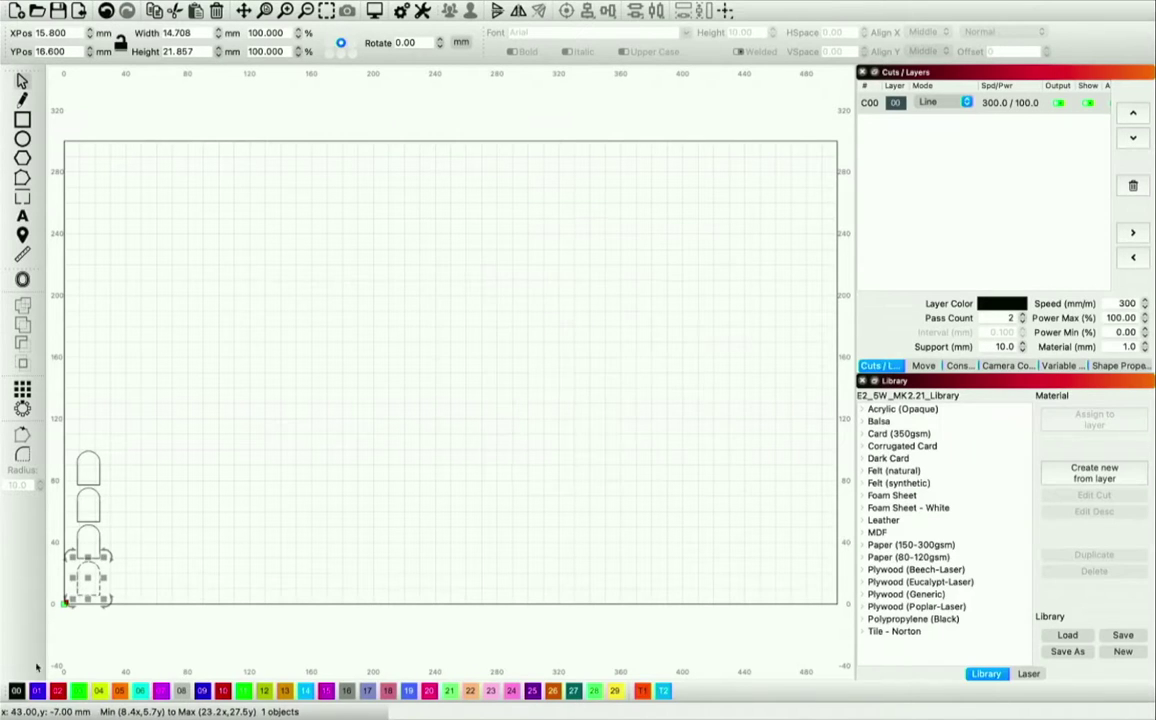
# Move the upper three arches onto layers C01, C02 and C03.
pyautogui.click(88, 540)
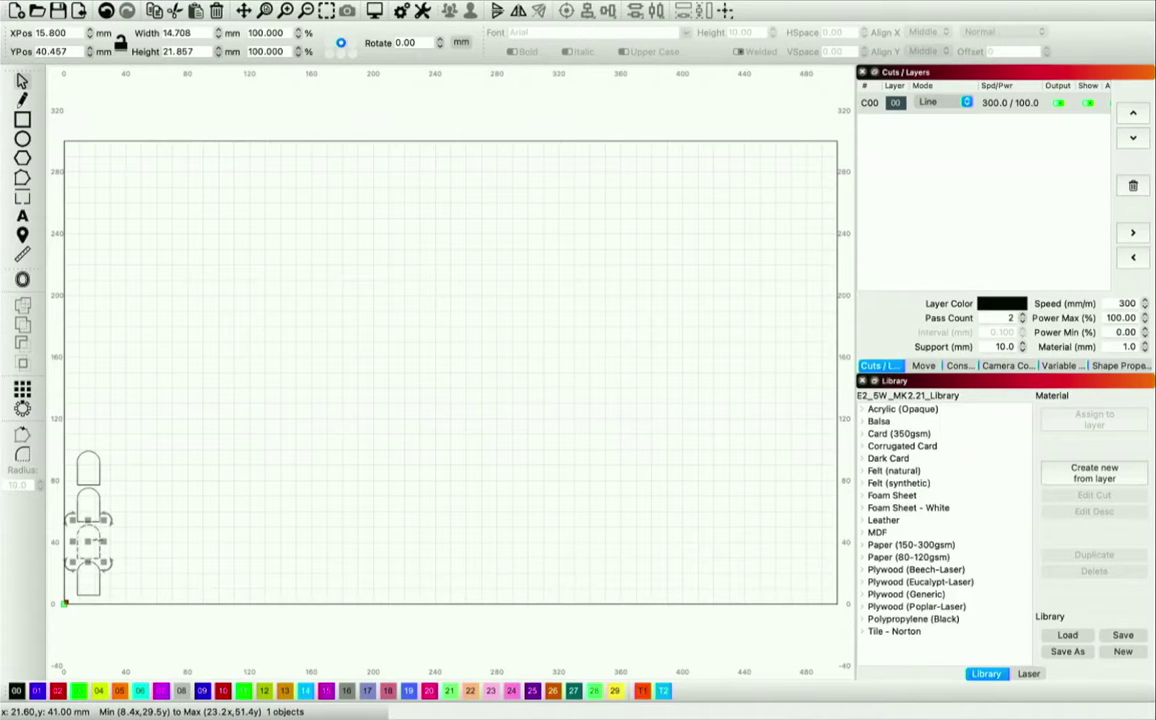
pyautogui.click(36, 690)
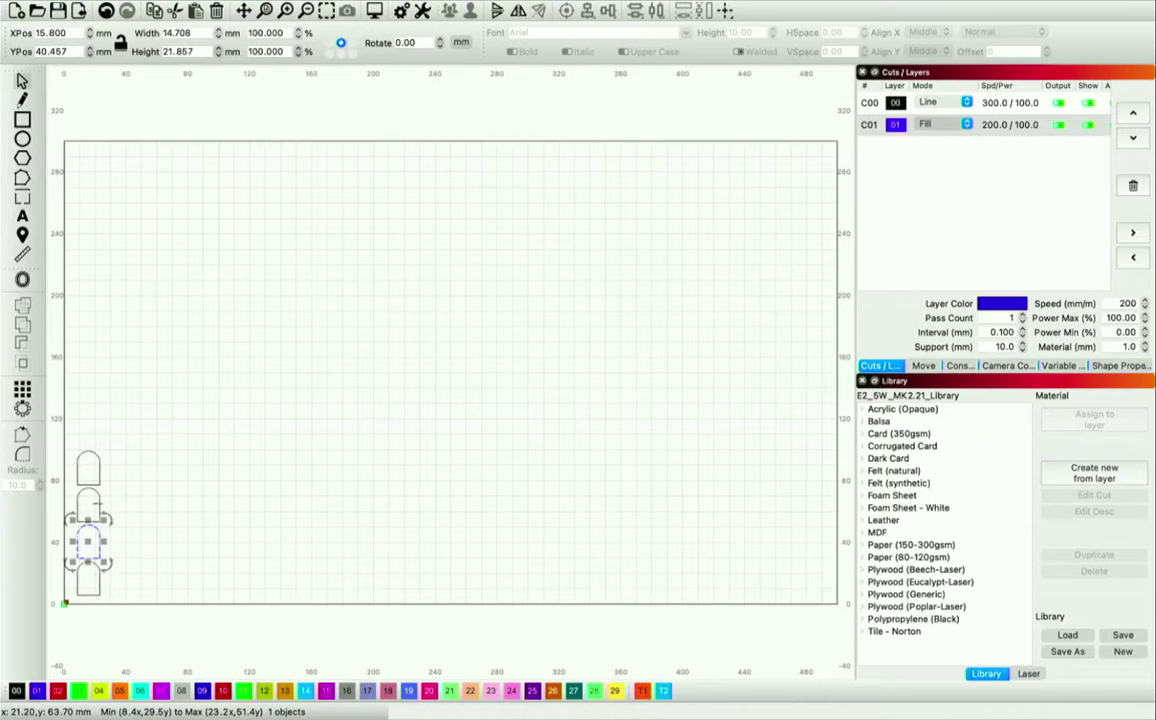
pyautogui.click(93, 508)
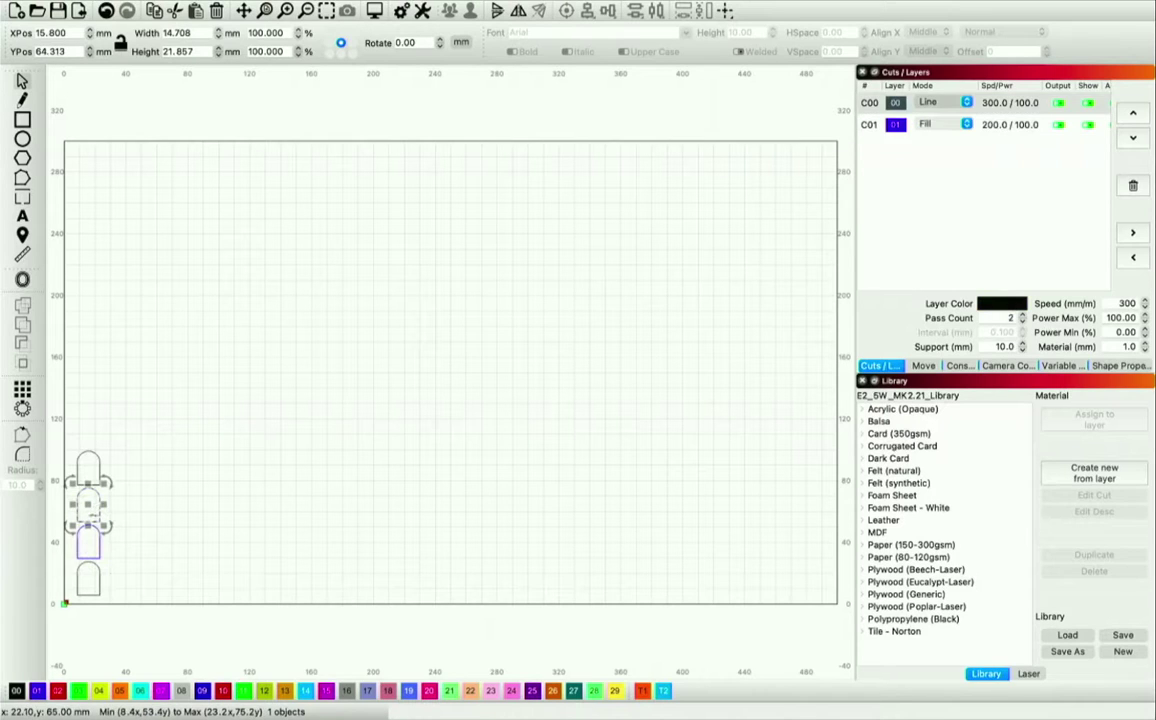
pyautogui.click(58, 690)
pyautogui.click(100, 467)
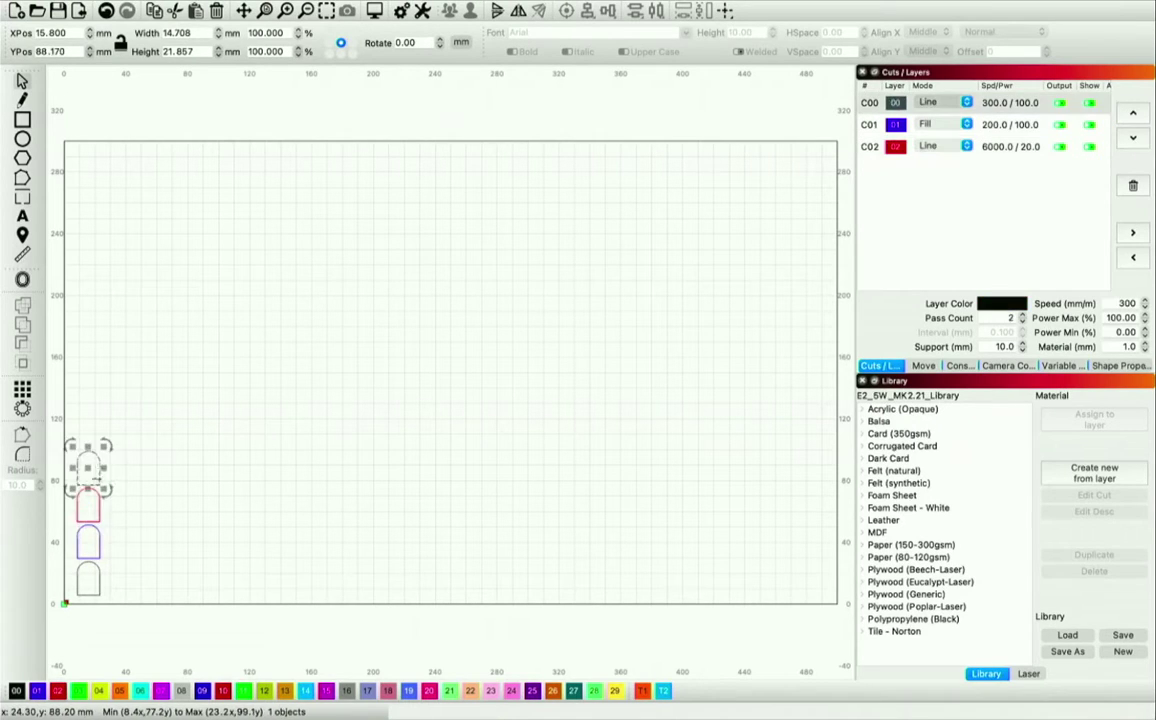
pyautogui.click(78, 690)
pyautogui.click(238, 576)
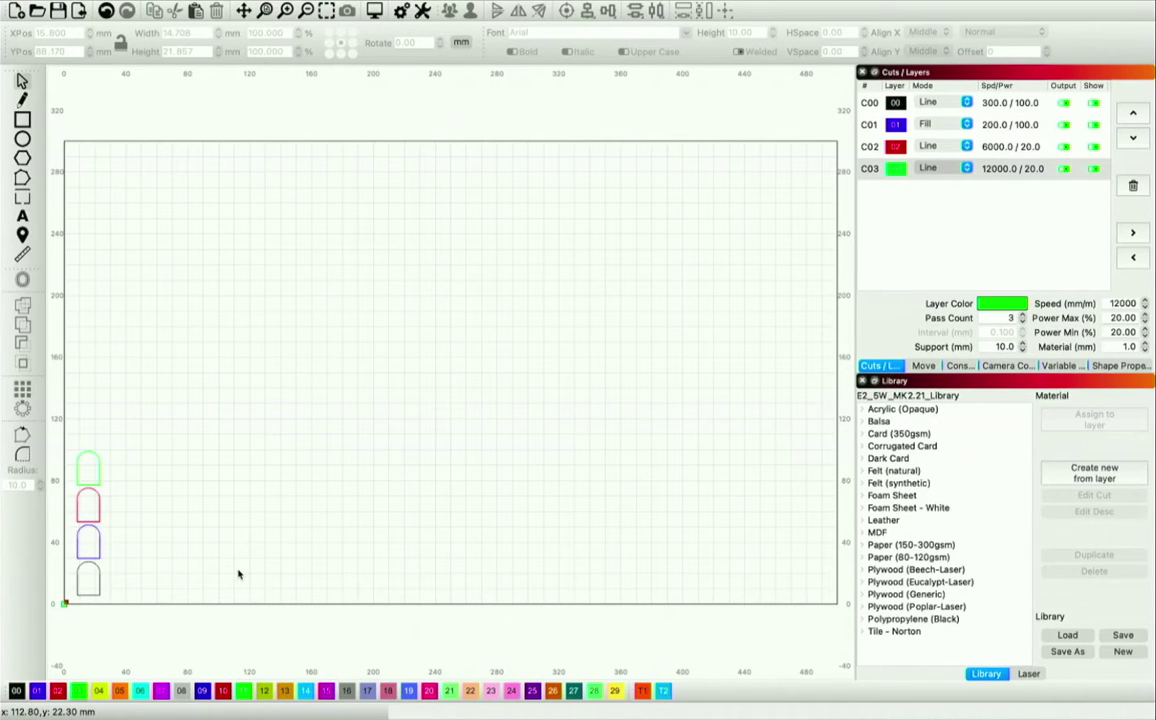
# Switch layer C01 from Fill to Line mode and raise its passes to 2.
pyautogui.click(940, 124)
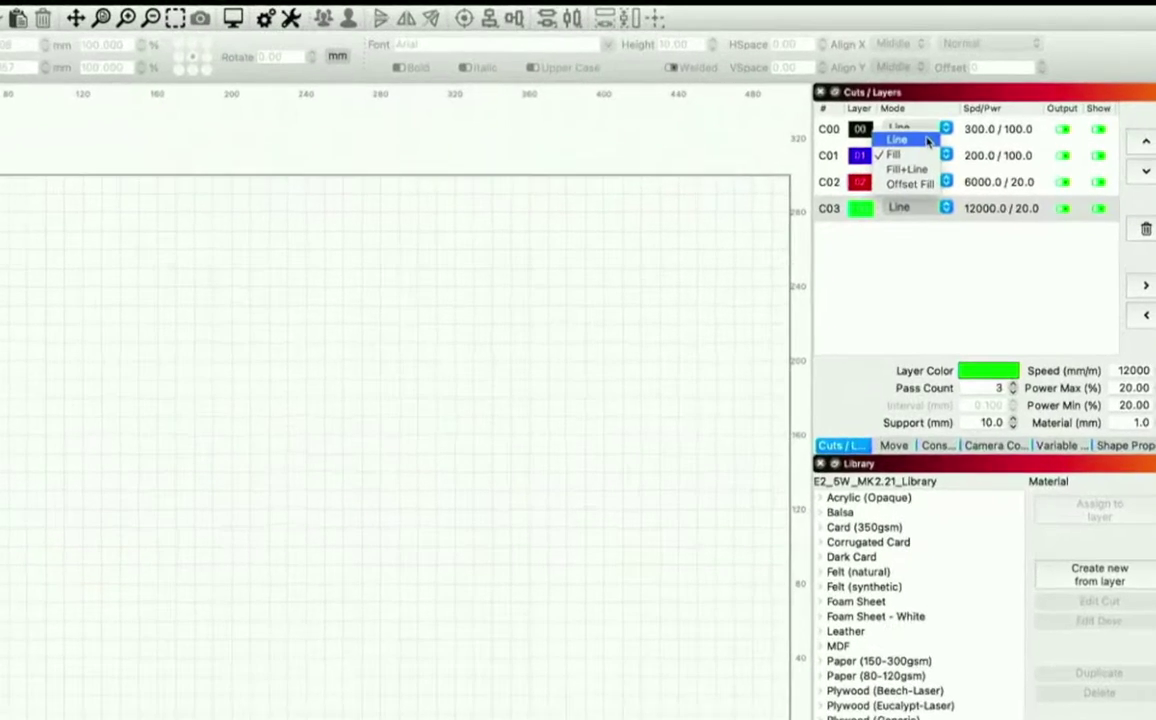
pyautogui.click(928, 141)
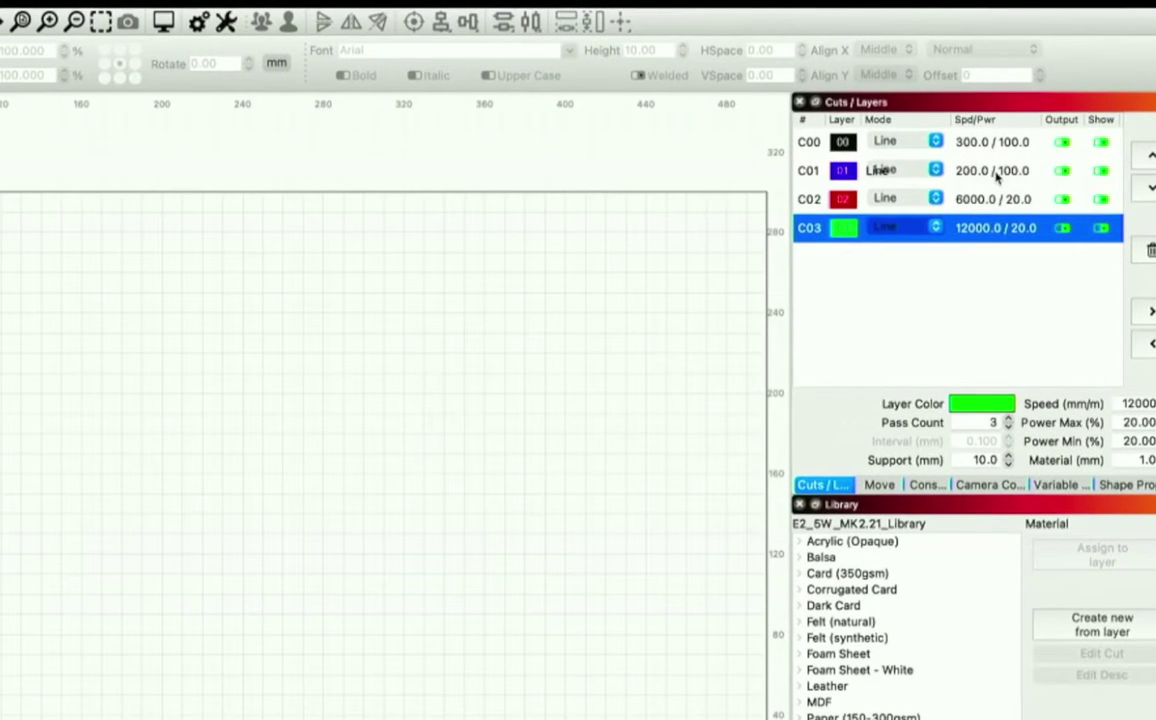
pyautogui.doubleClick(978, 177)
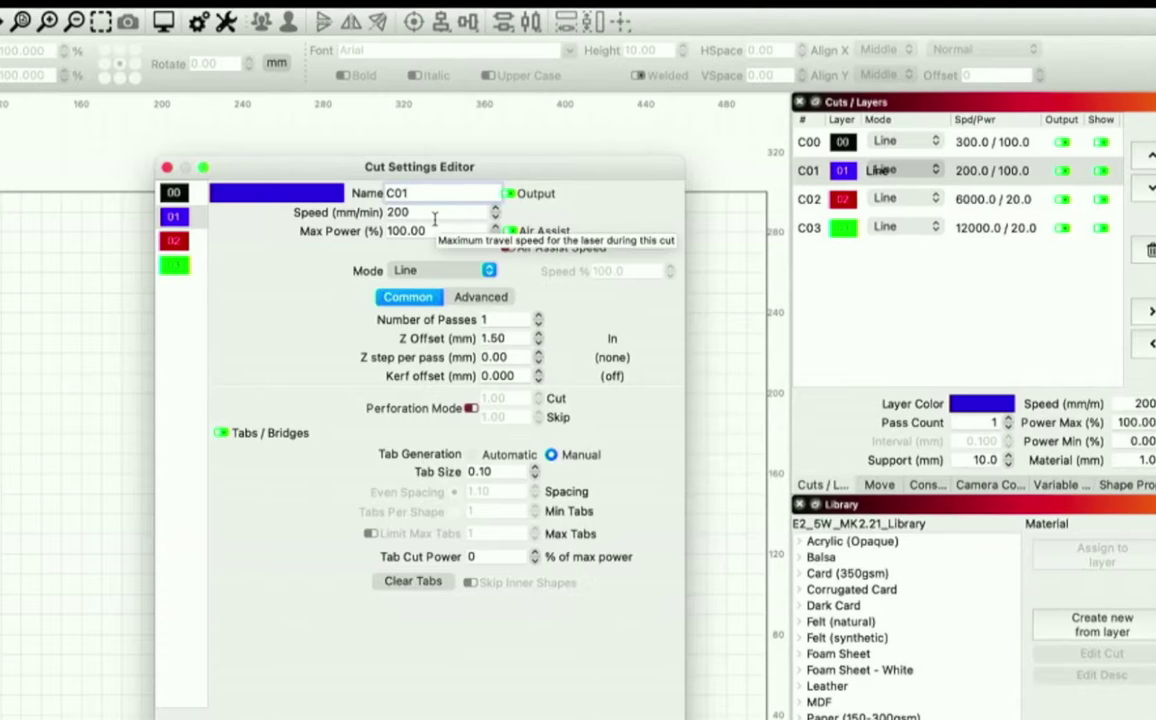
pyautogui.click(538, 316)
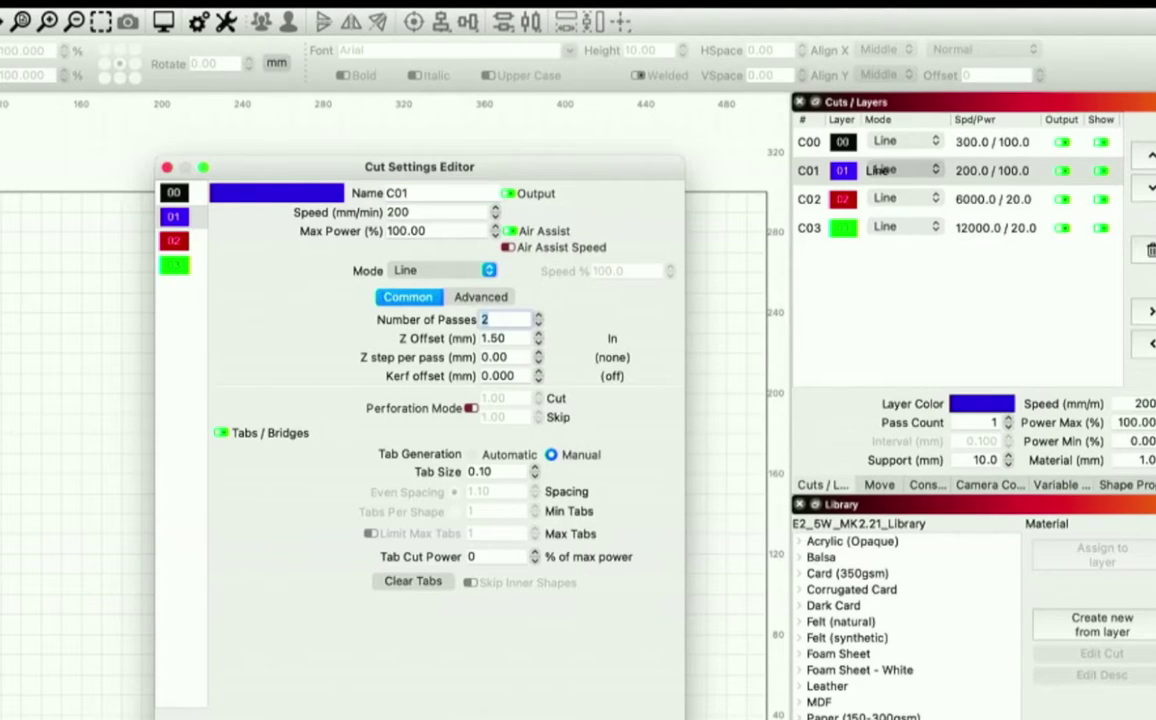
pyautogui.press('Return')
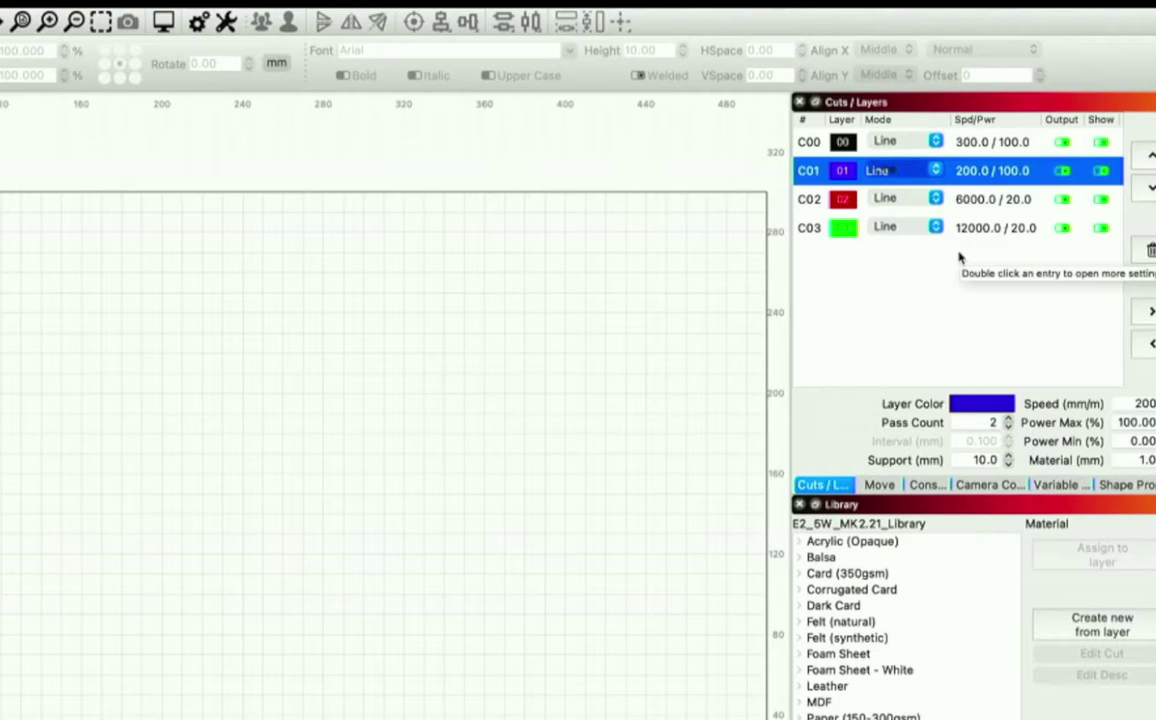
# Set layer C02 to 100 mm/min speed, 100% power and 2 passes.
pyautogui.doubleClick(975, 199)
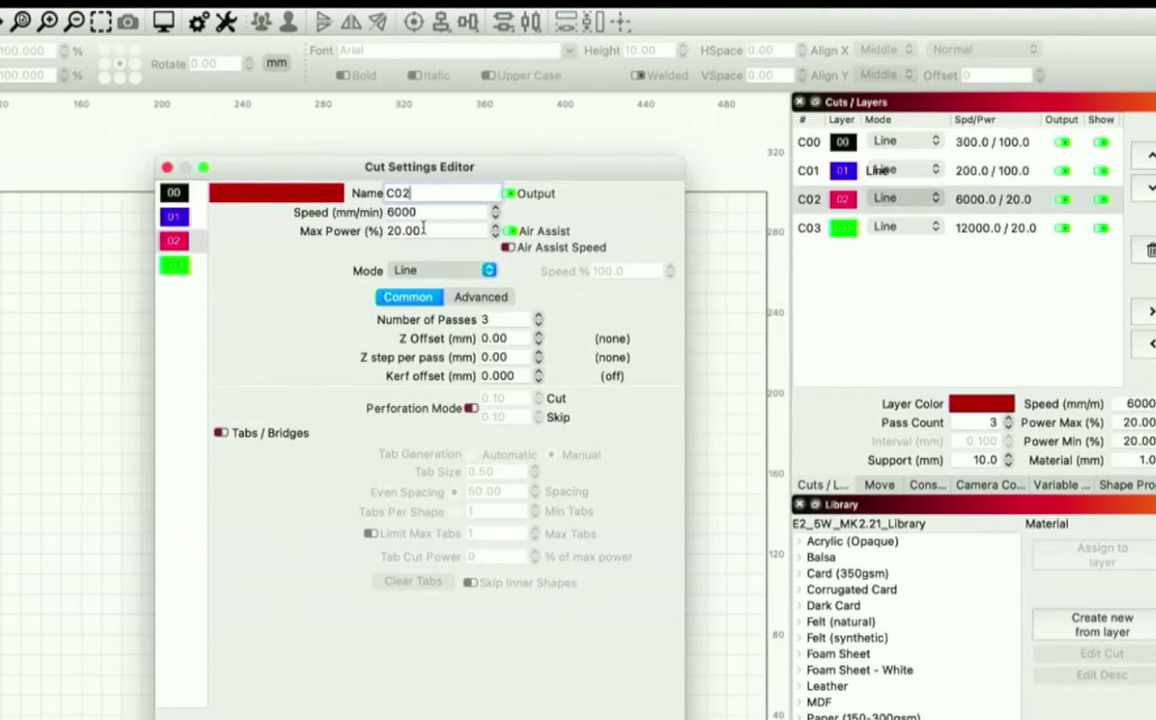
pyautogui.press('Tab')
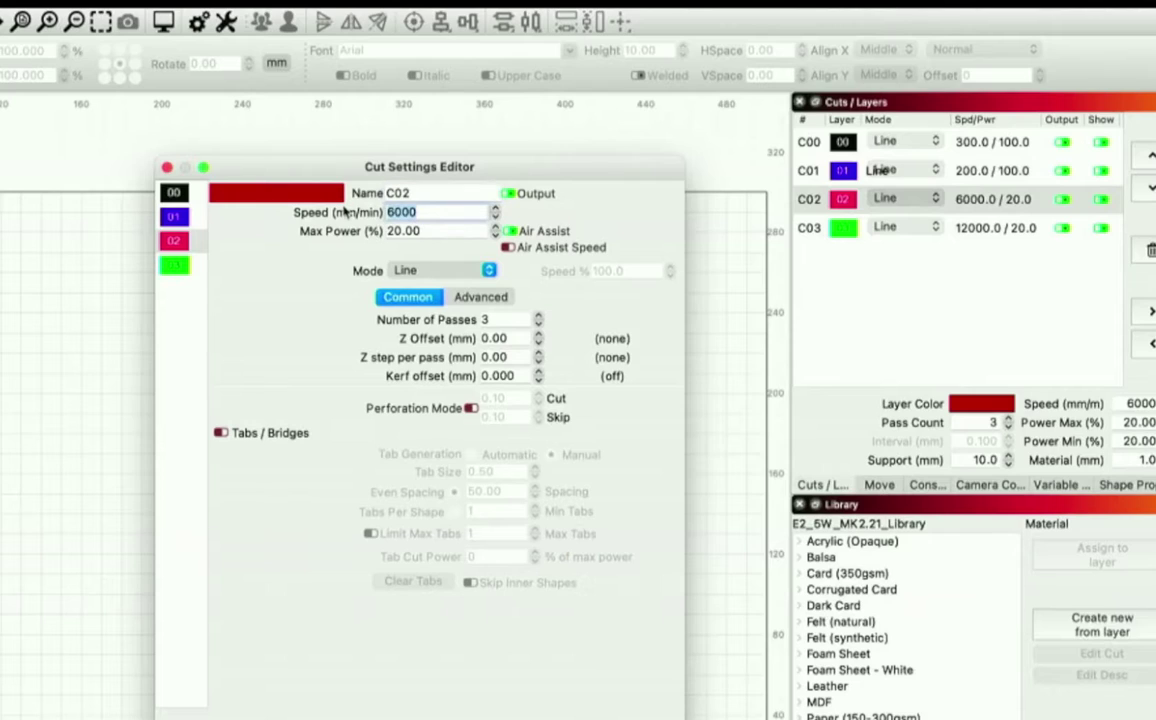
pyautogui.write('100')
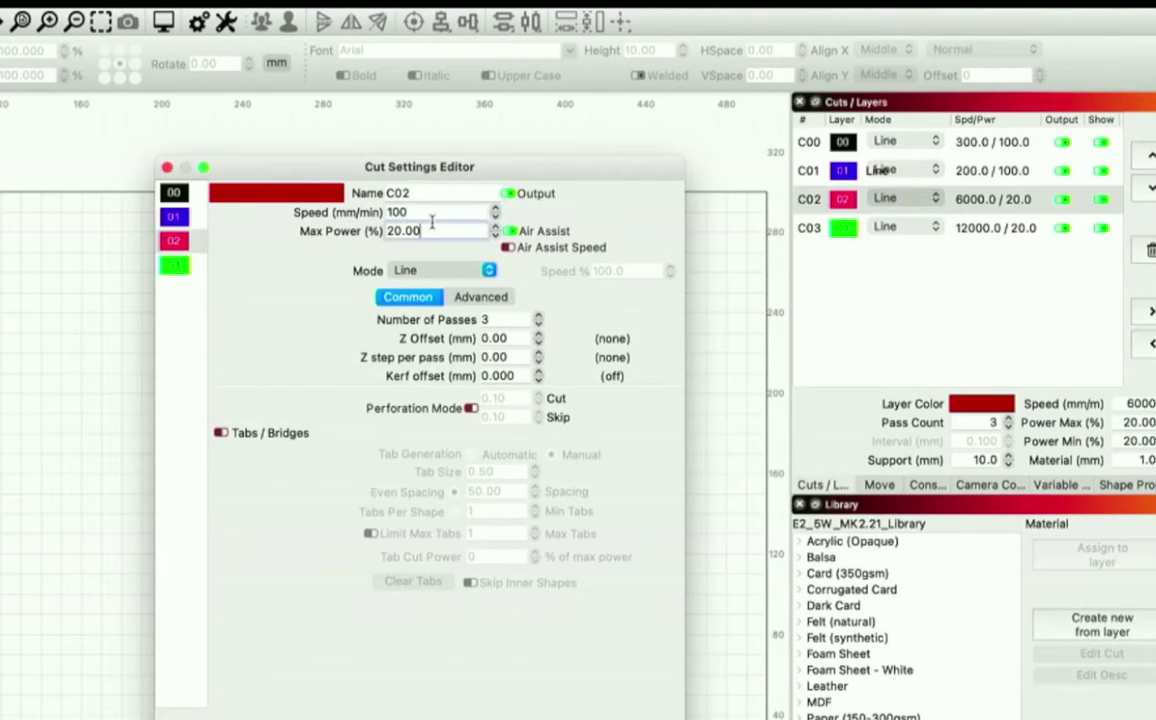
pyautogui.press('Tab')
pyautogui.write('100')
pyautogui.click(537, 324)
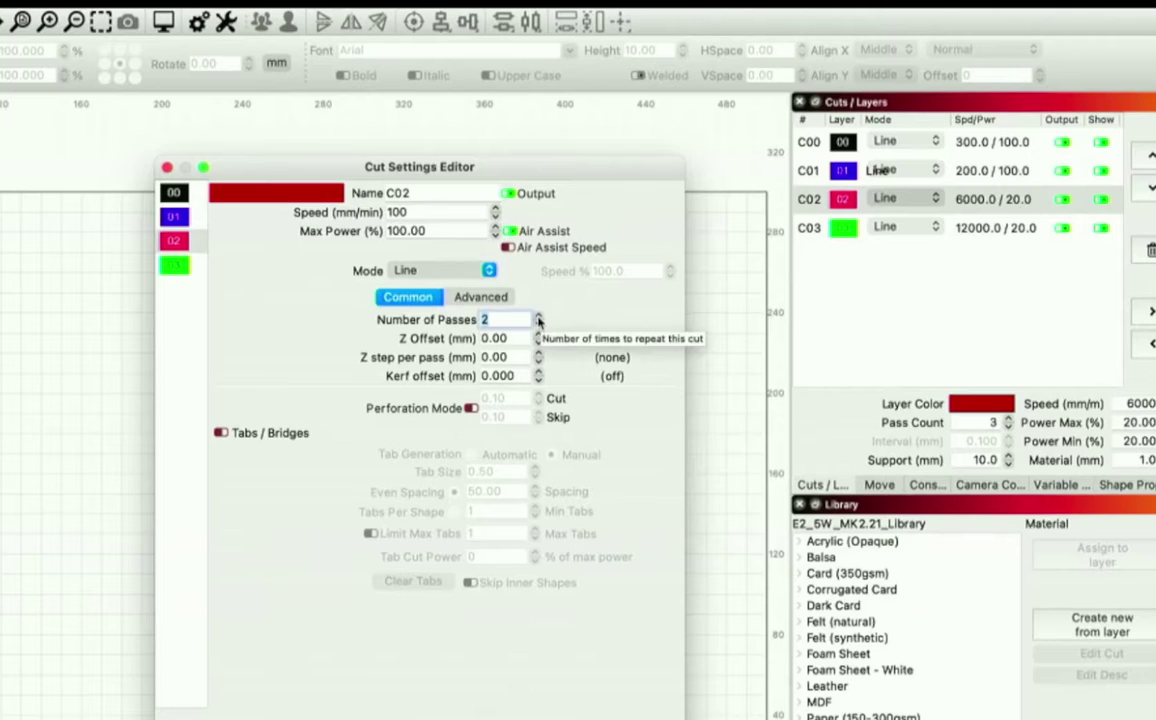
pyautogui.click(538, 318)
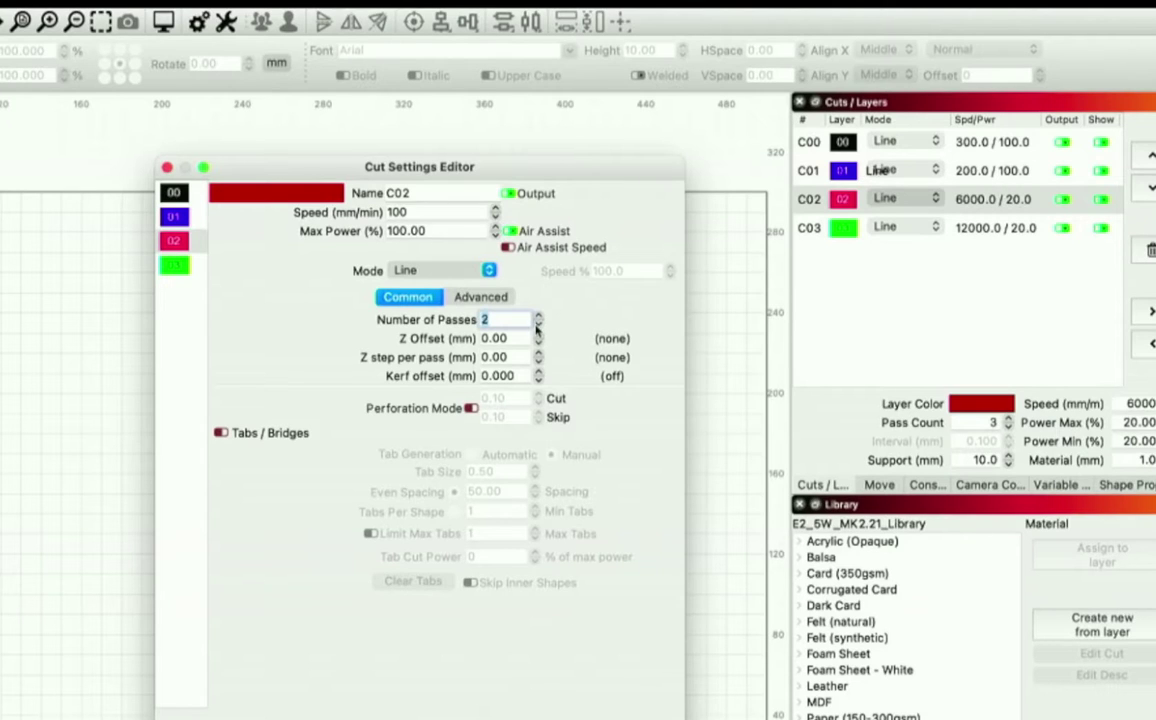
pyautogui.press('Return')
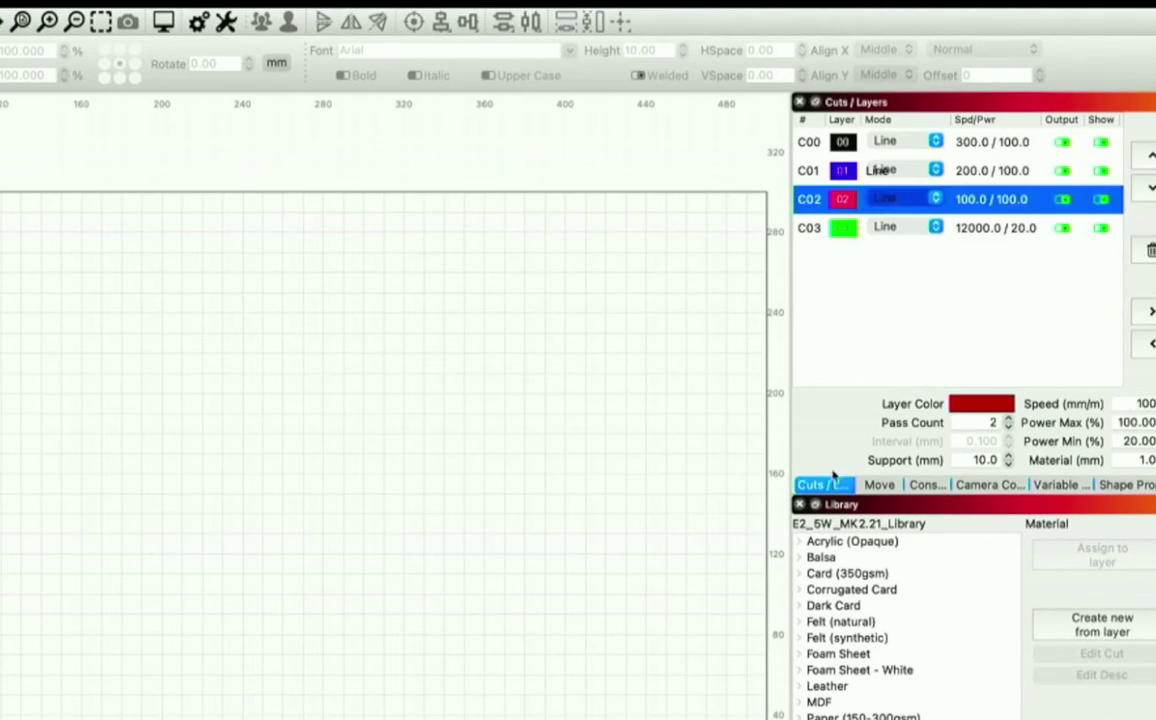
# Set layer C03 to 200 mm/min speed and 100% power.
pyautogui.doubleClick(978, 230)
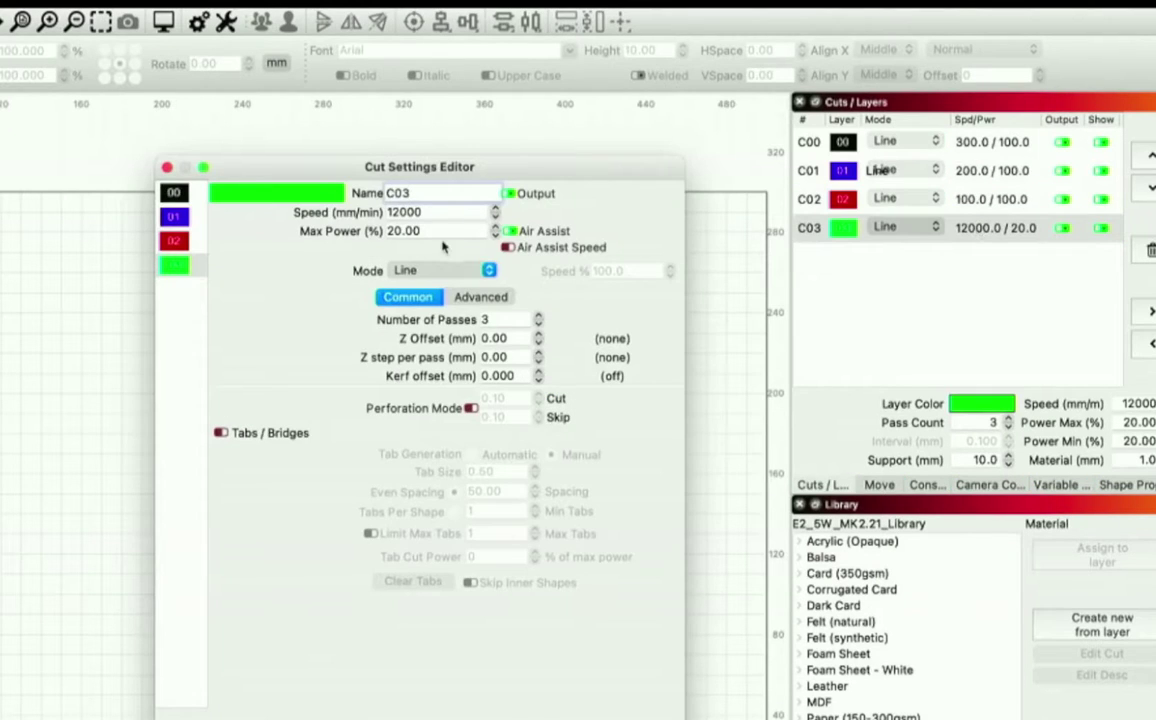
pyautogui.press('Tab')
pyautogui.press('Tab')
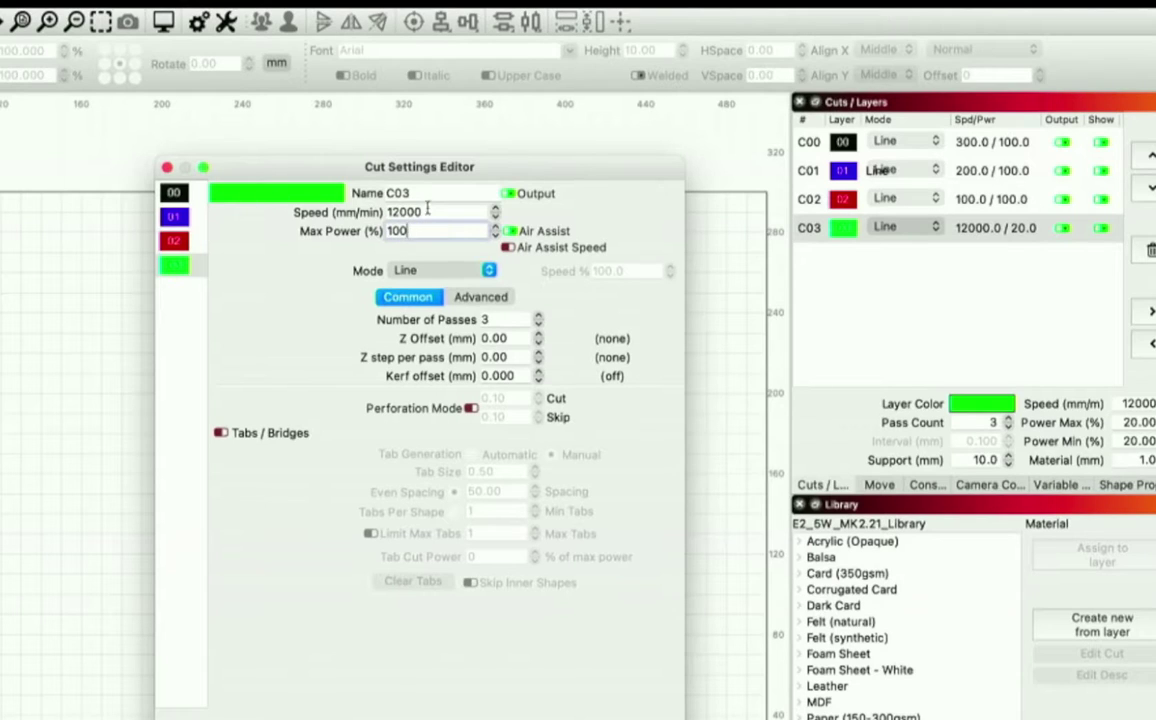
pyautogui.hotkey('shift', 'Tab')
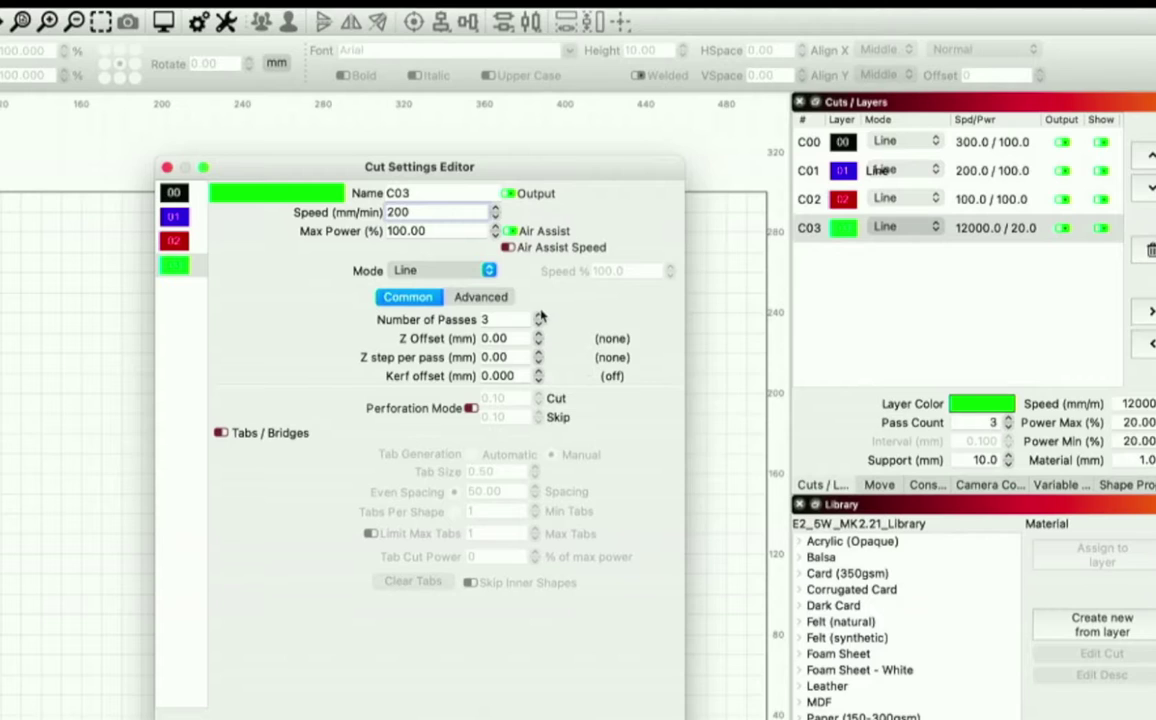
pyautogui.press('Return')
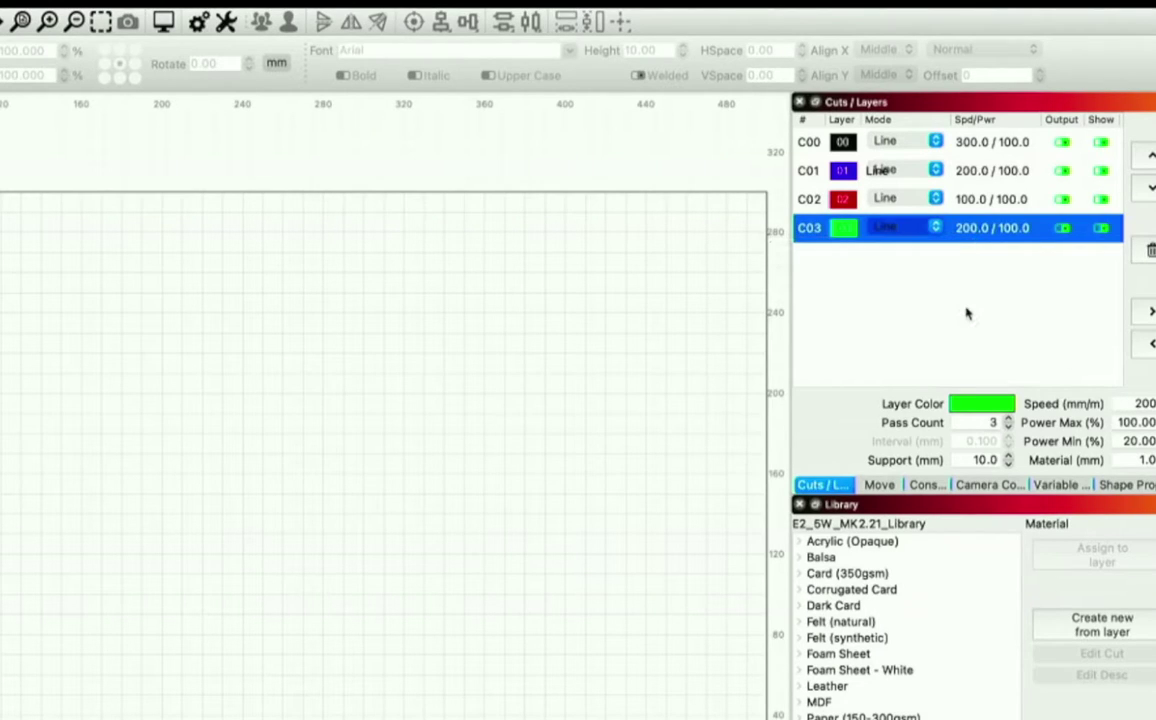
# Check the Move controls, keep C01 in Line mode, and switch to the Text tool.
pyautogui.click(880, 484)
pyautogui.click(847, 486)
pyautogui.click(925, 172)
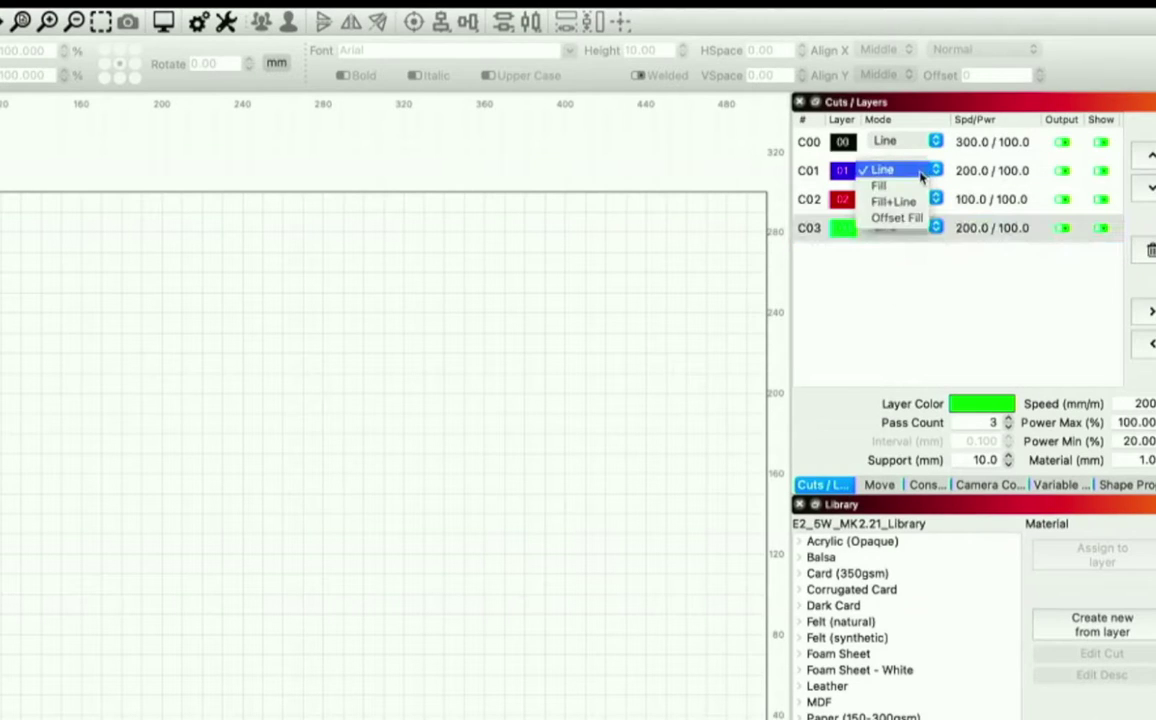
pyautogui.click(905, 170)
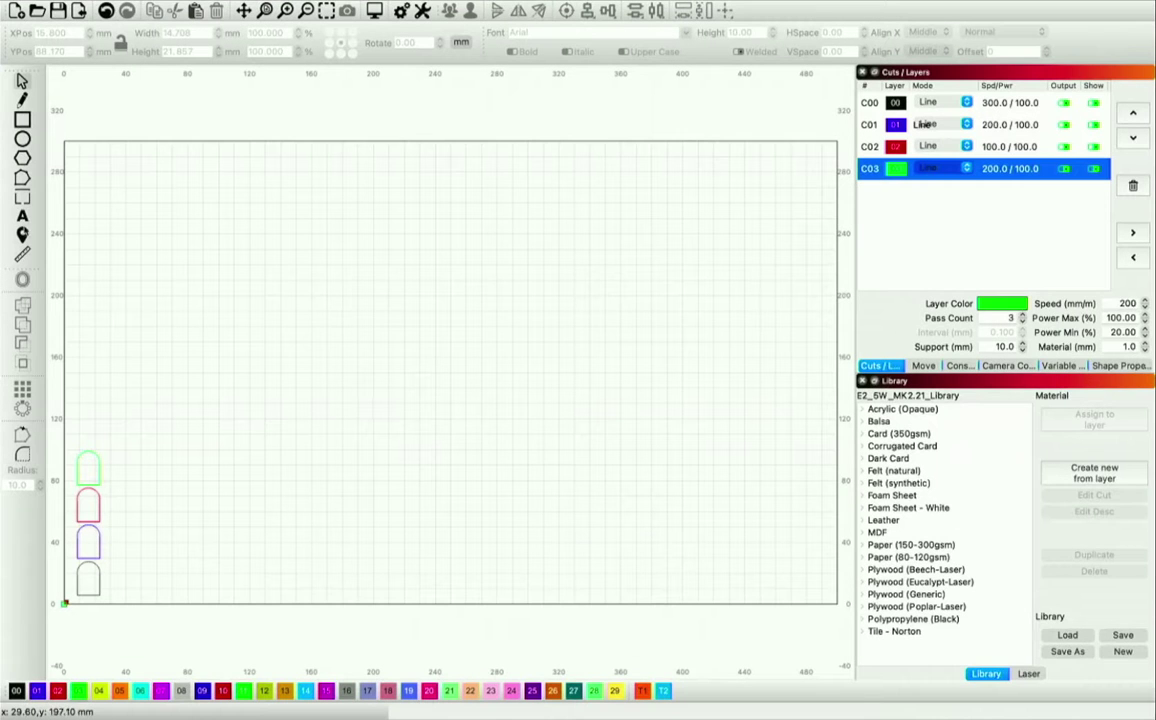
pyautogui.click(22, 214)
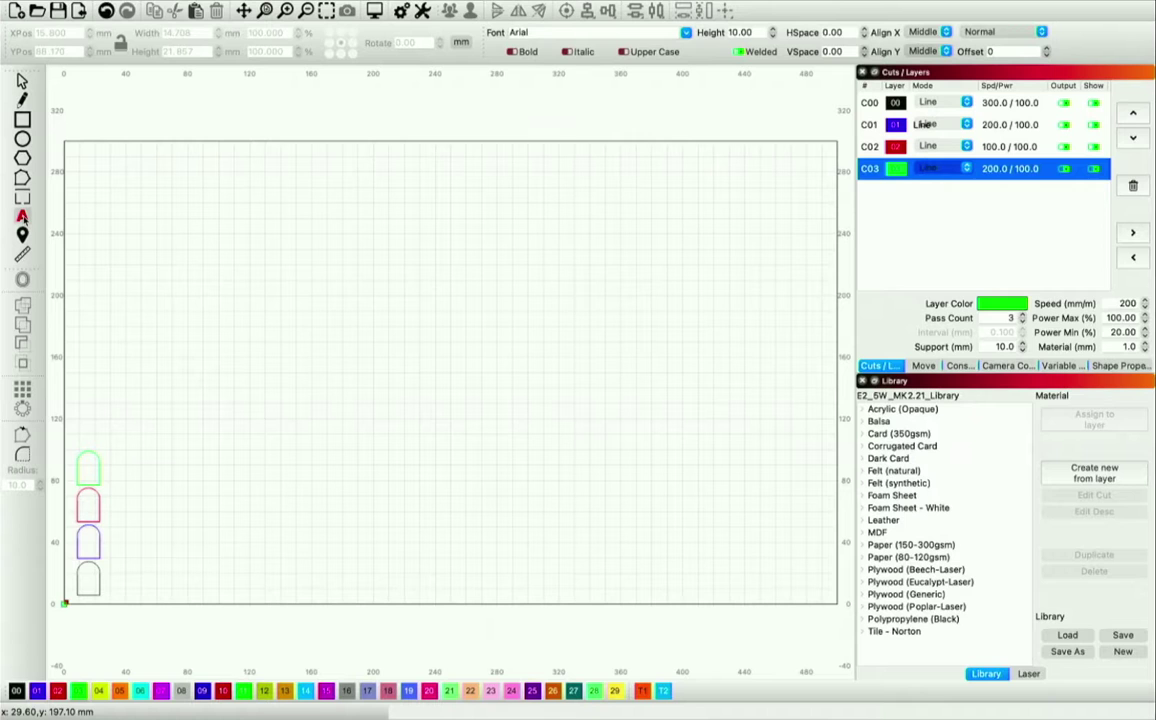
# Add the text label '300/100/2' right of the black arch and select it.
pyautogui.click(132, 577)
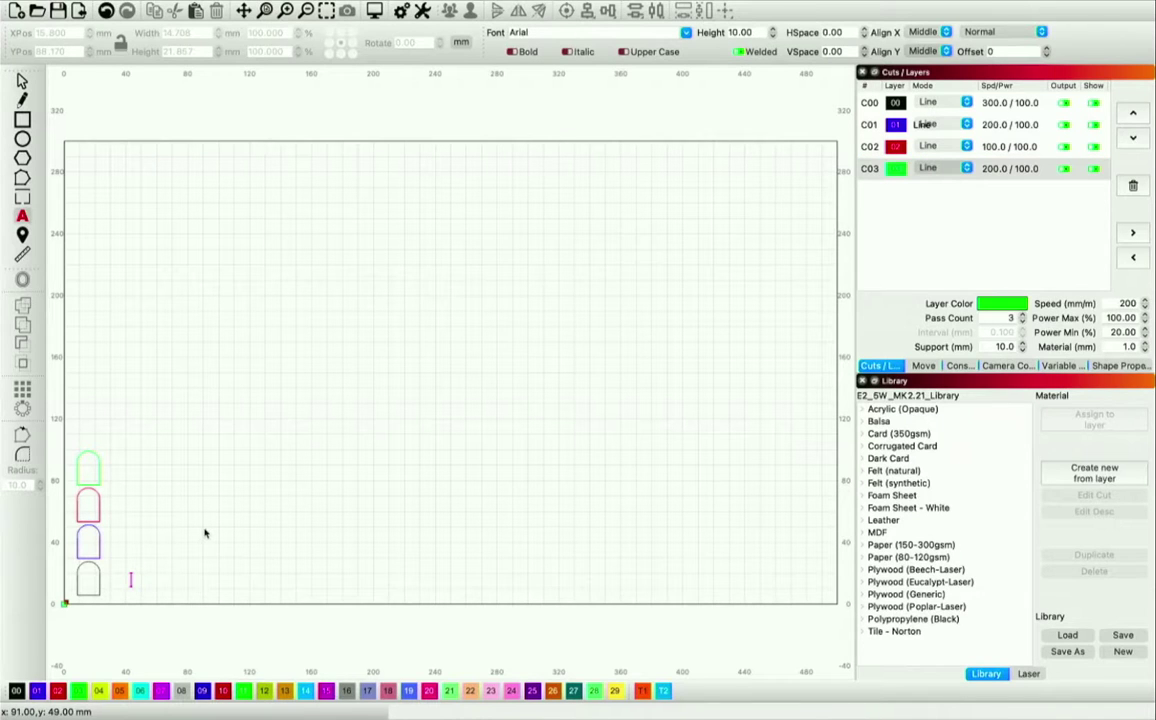
pyautogui.write('300/100/2')
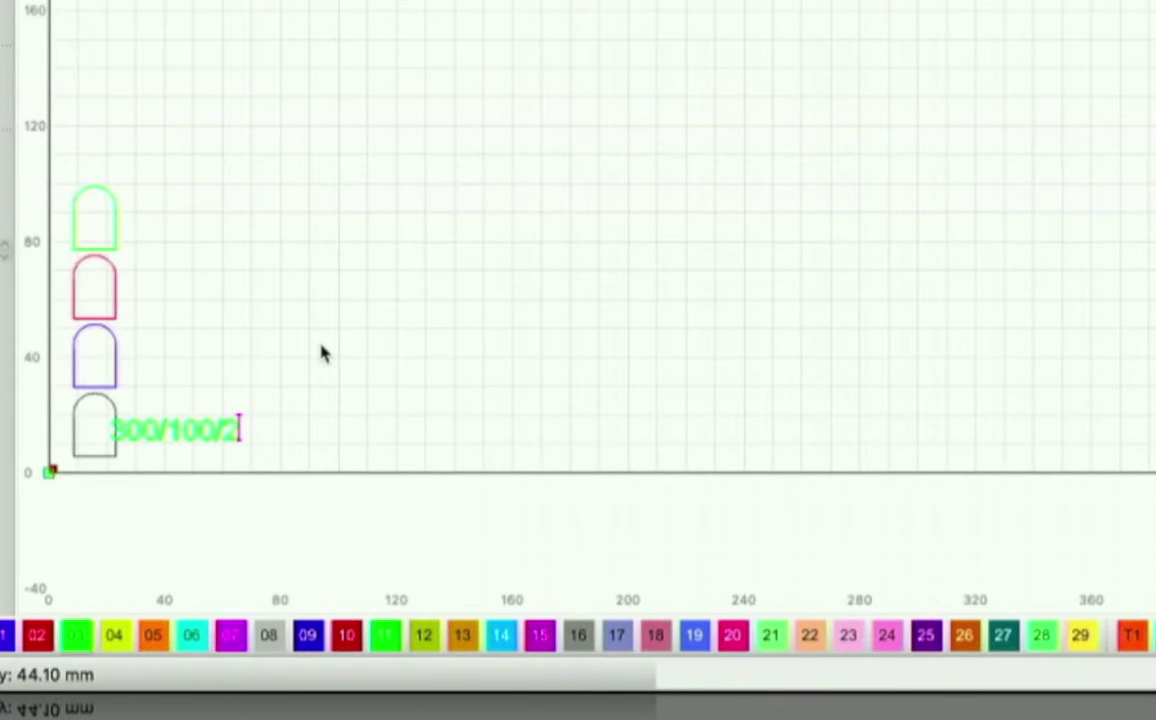
pyautogui.press('Escape')
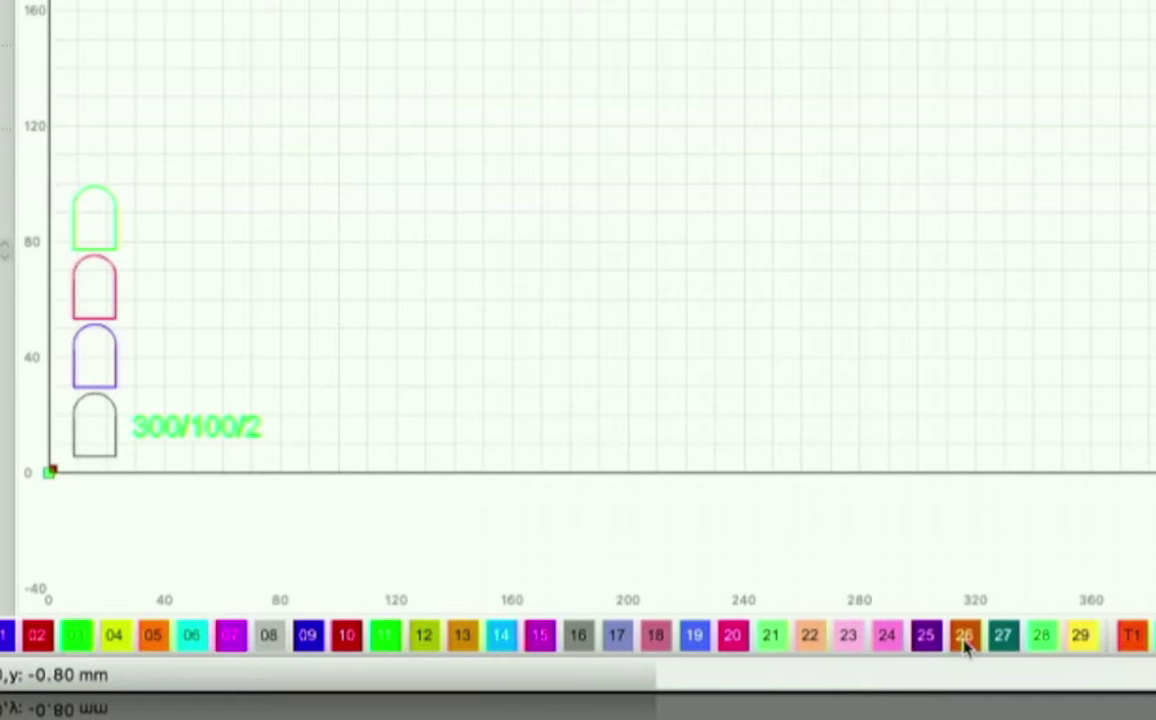
pyautogui.click(196, 426)
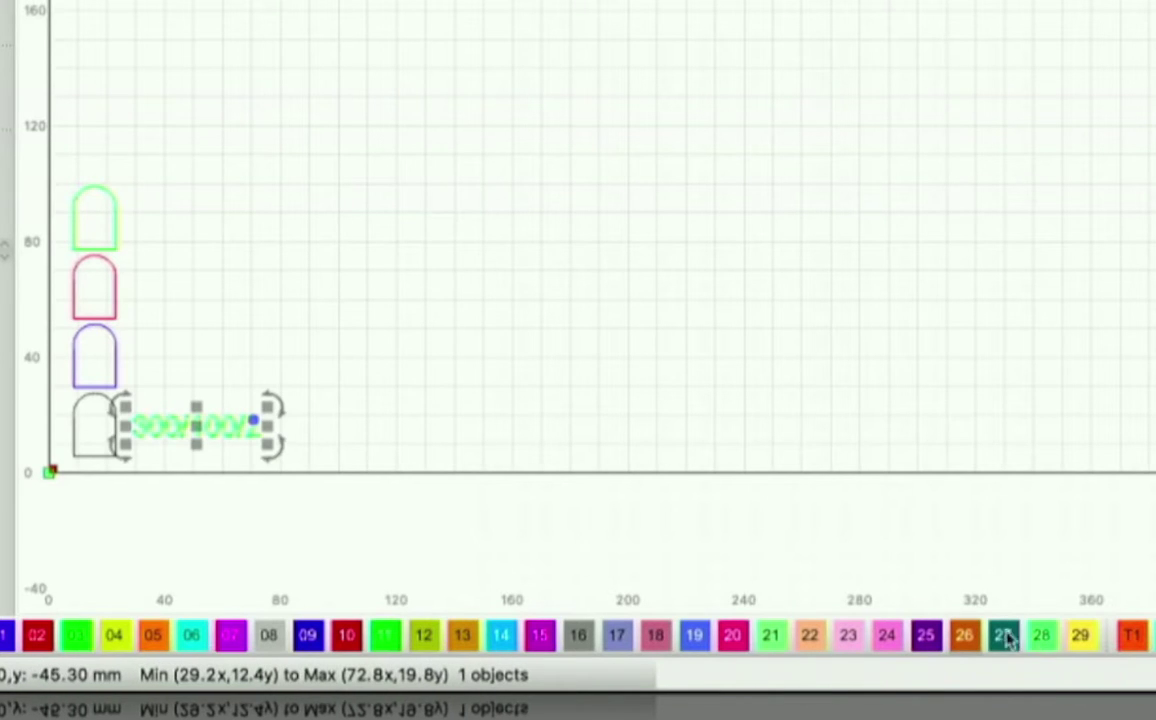
# Move the label onto layer C26 and set C26's speed to 2000 mm/min.
pyautogui.click(964, 634)
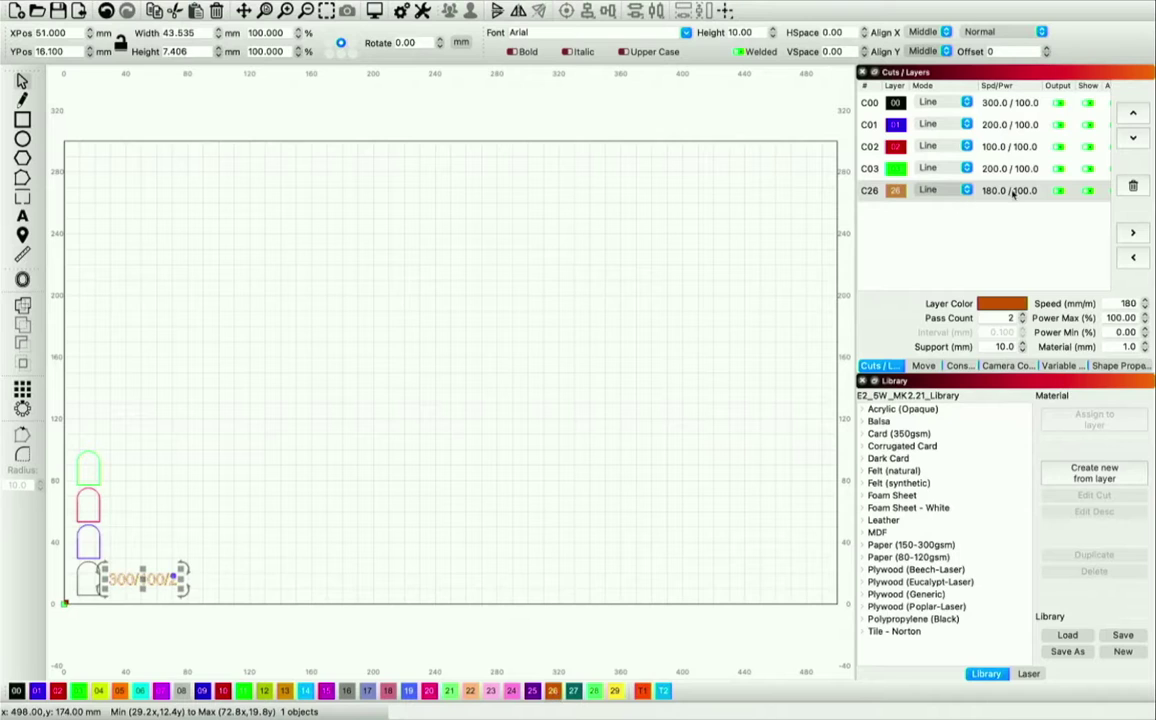
pyautogui.doubleClick(1010, 191)
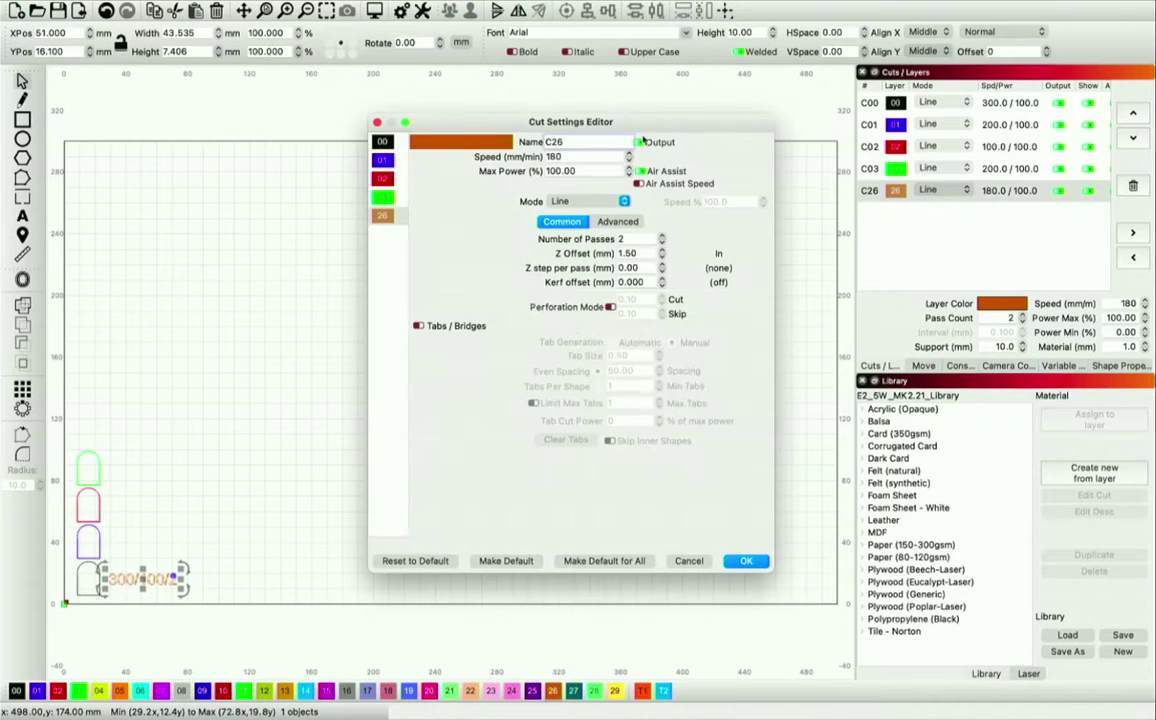
pyautogui.moveTo(575, 157); pyautogui.dragTo(519, 160)
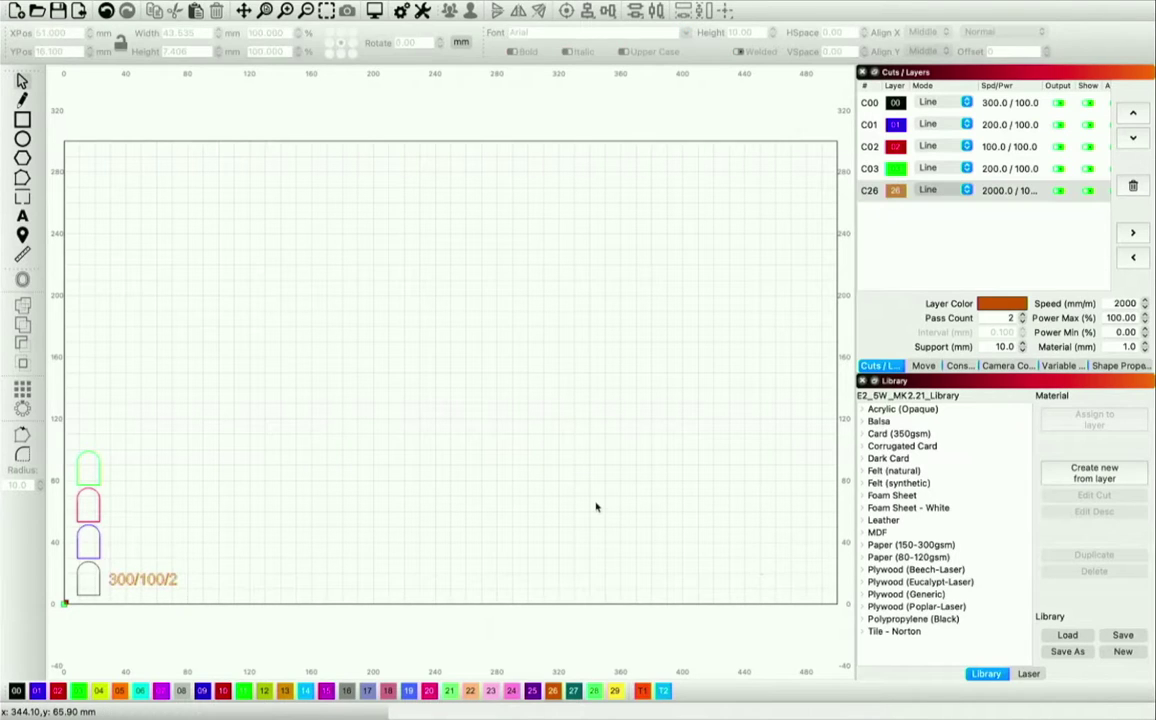
# Check layer C00's speed without changes, then reselect the 300/100/2 label.
pyautogui.doubleClick(1000, 106)
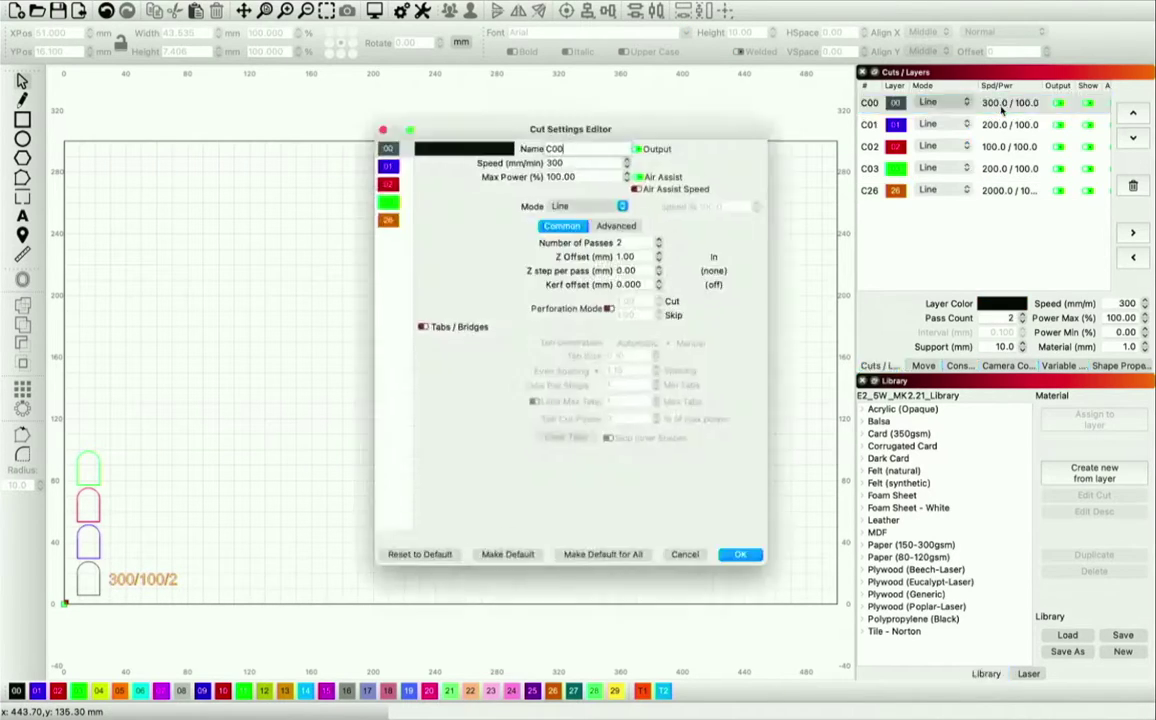
pyautogui.click(745, 563)
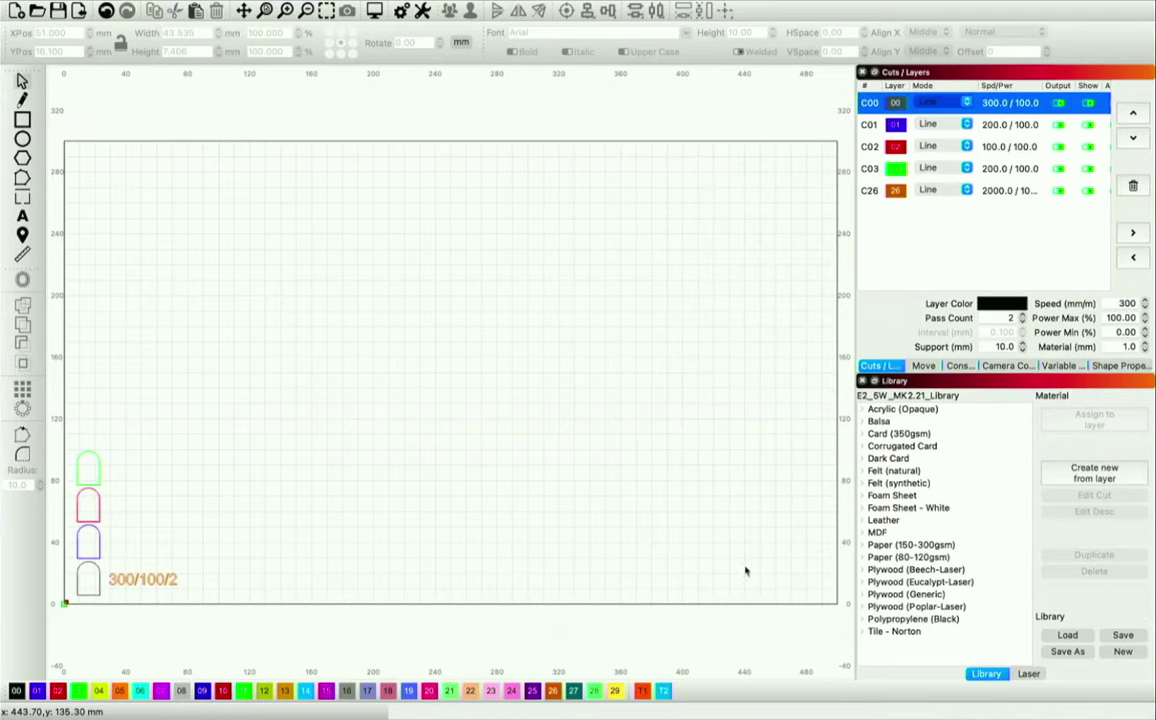
pyautogui.click(148, 580)
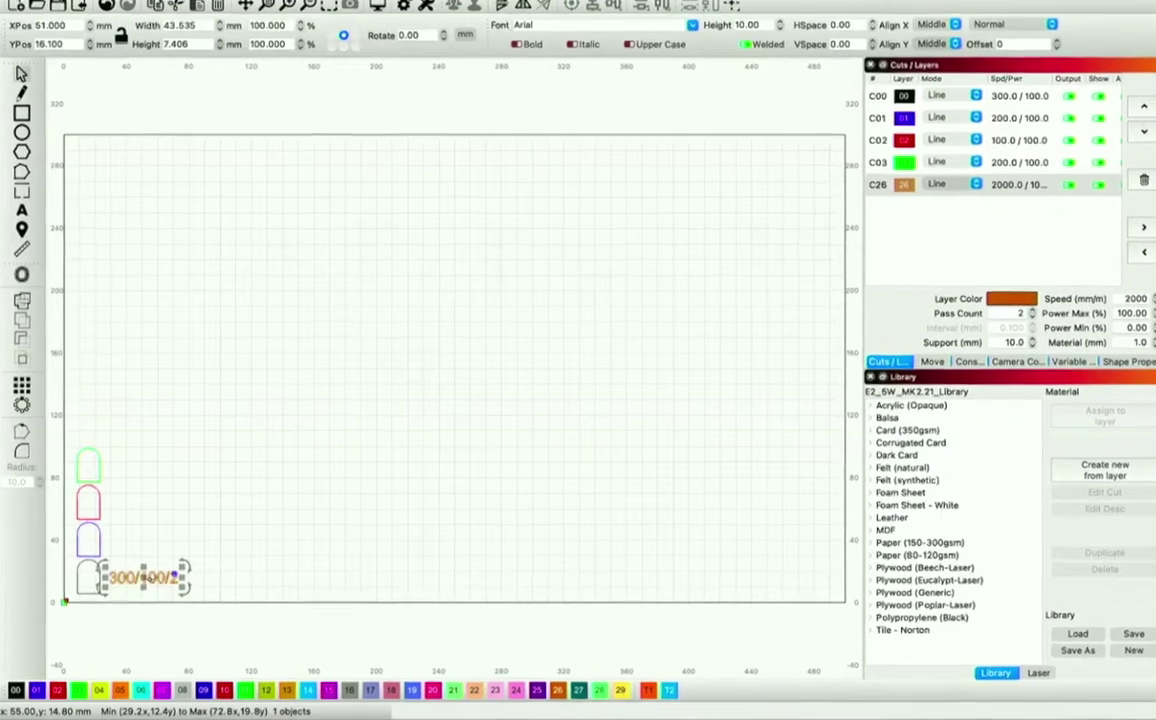
# Paste a copy of the label beside the purple arch and edit it to '200/100/2'.
pyautogui.hotkey('ctrl', 'v')
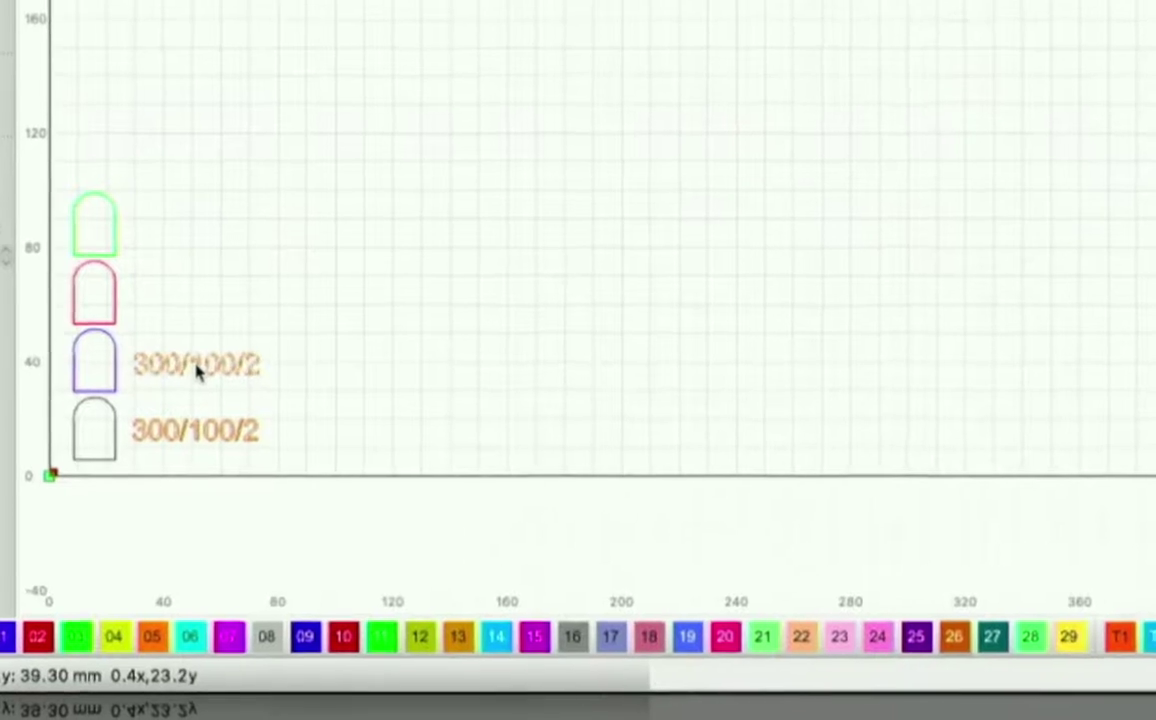
pyautogui.click(197, 369)
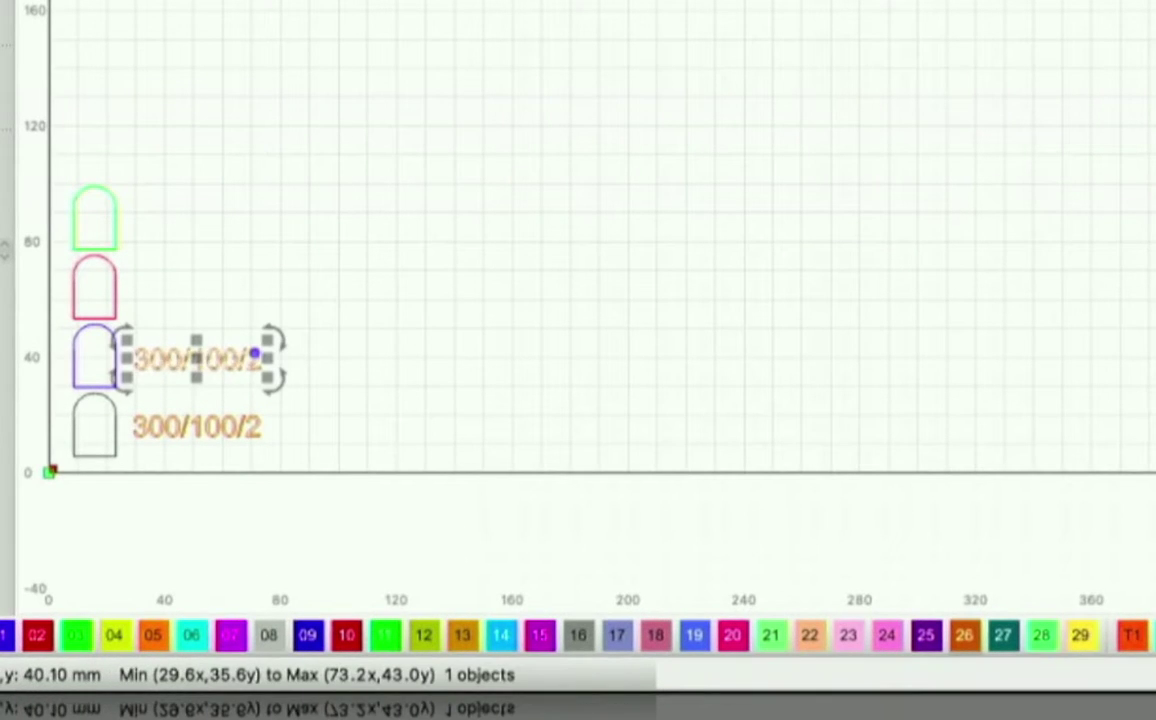
pyautogui.press('Escape')
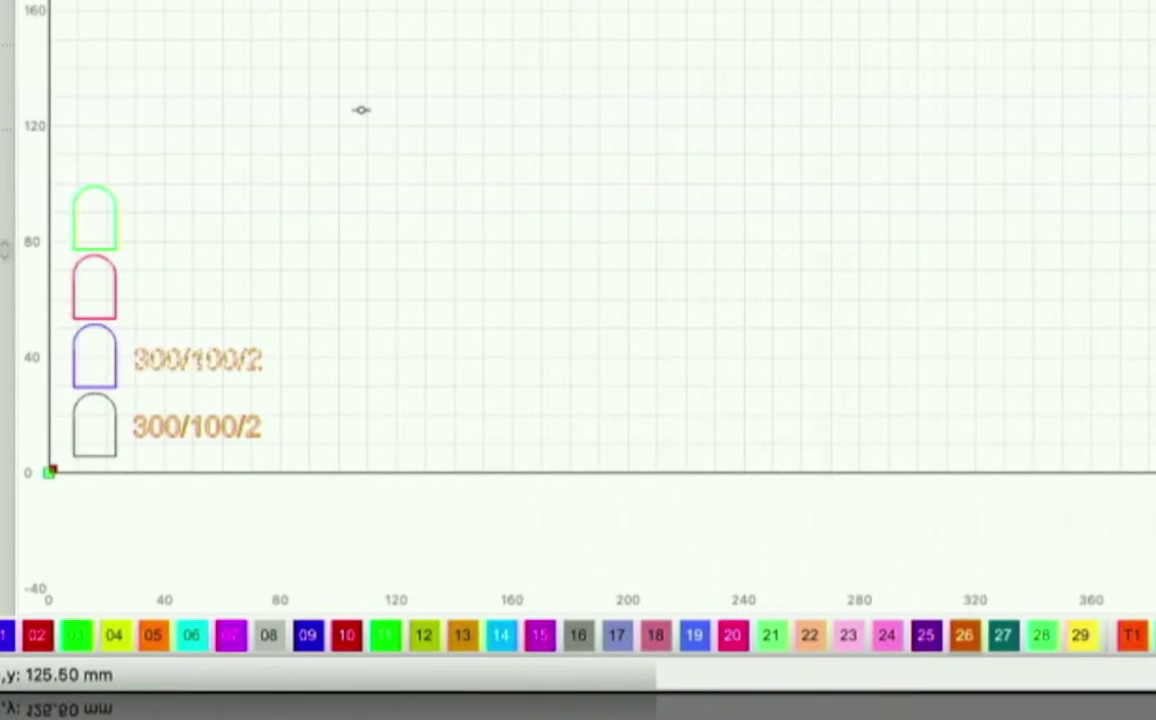
pyautogui.press('t')
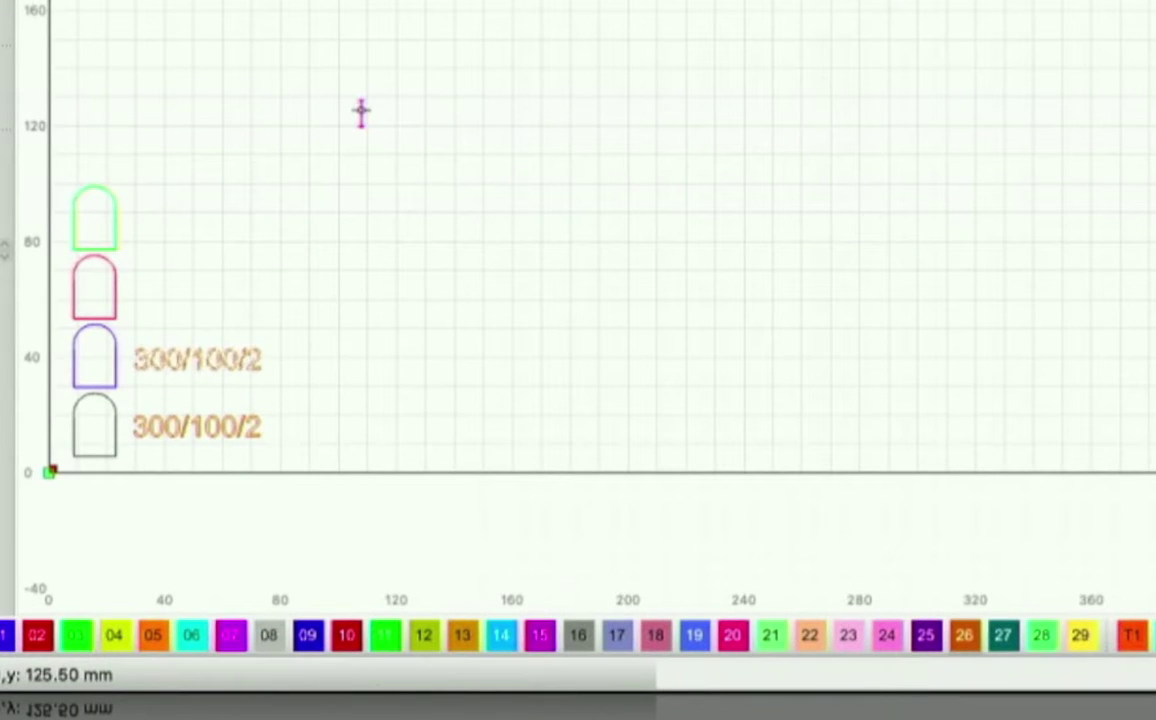
pyautogui.click(148, 357)
pyautogui.press('BackSpace')
pyautogui.write('2')
pyautogui.press('Escape')
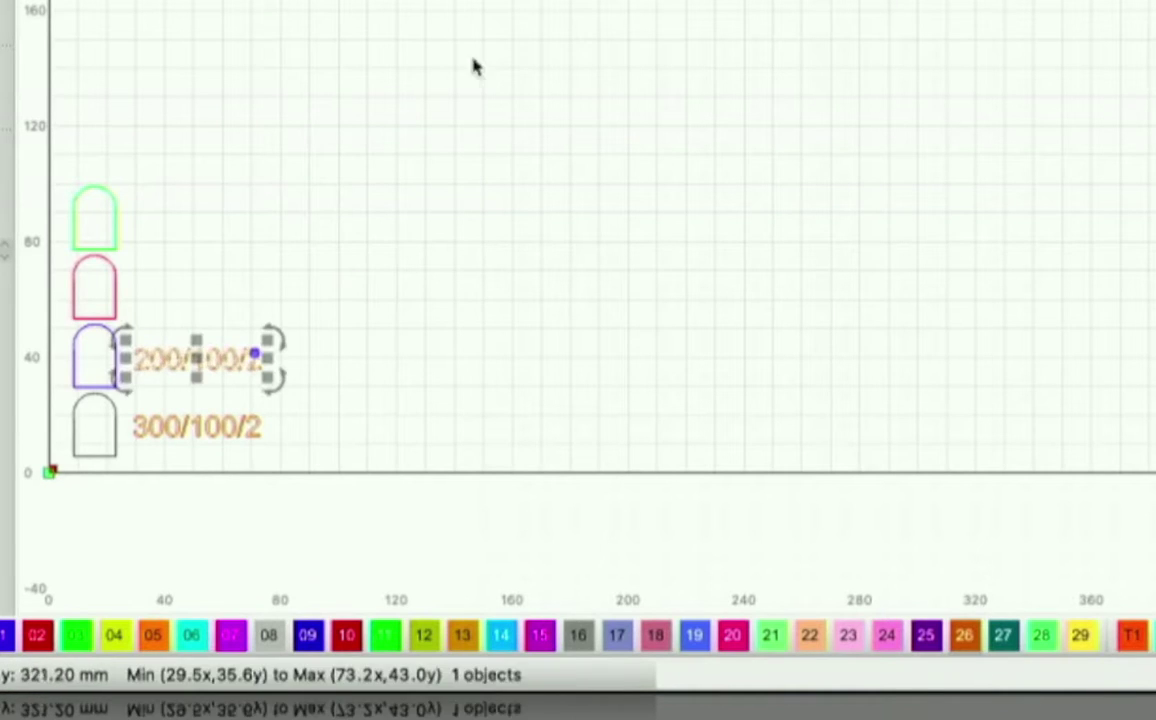
pyautogui.press('Escape')
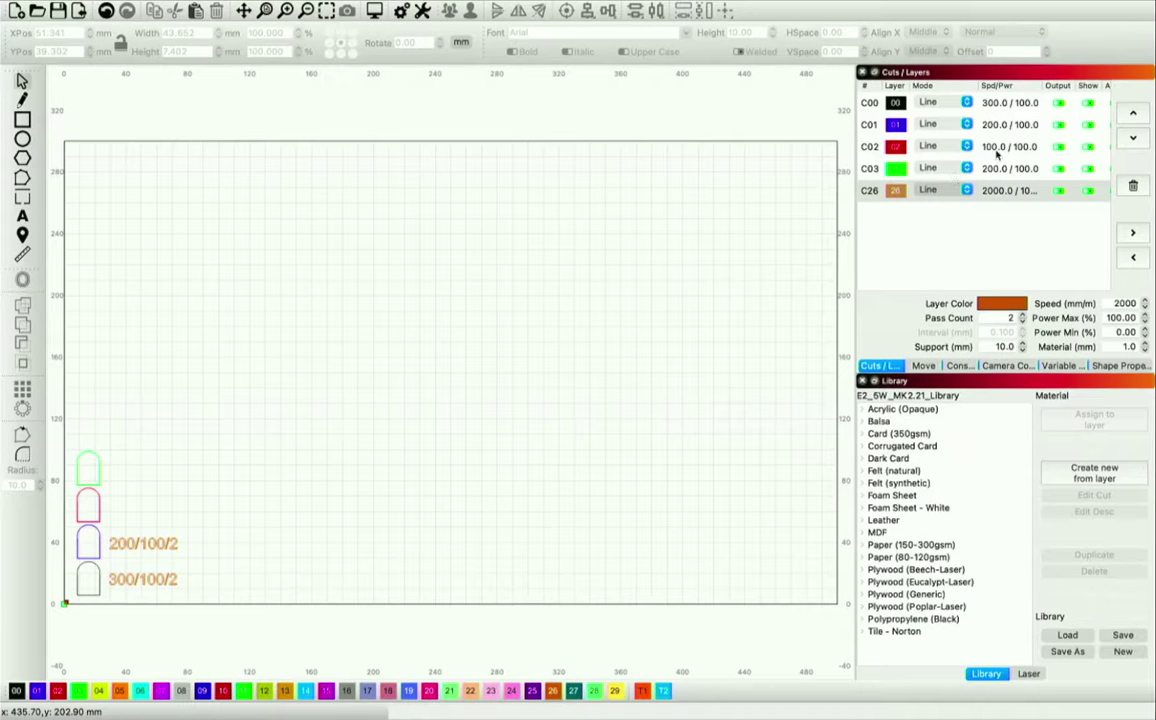
# Confirm C02's speed, then copy the label beside the red arch and edit it to '100/100/2'.
pyautogui.doubleClick(996, 148)
pyautogui.click(745, 561)
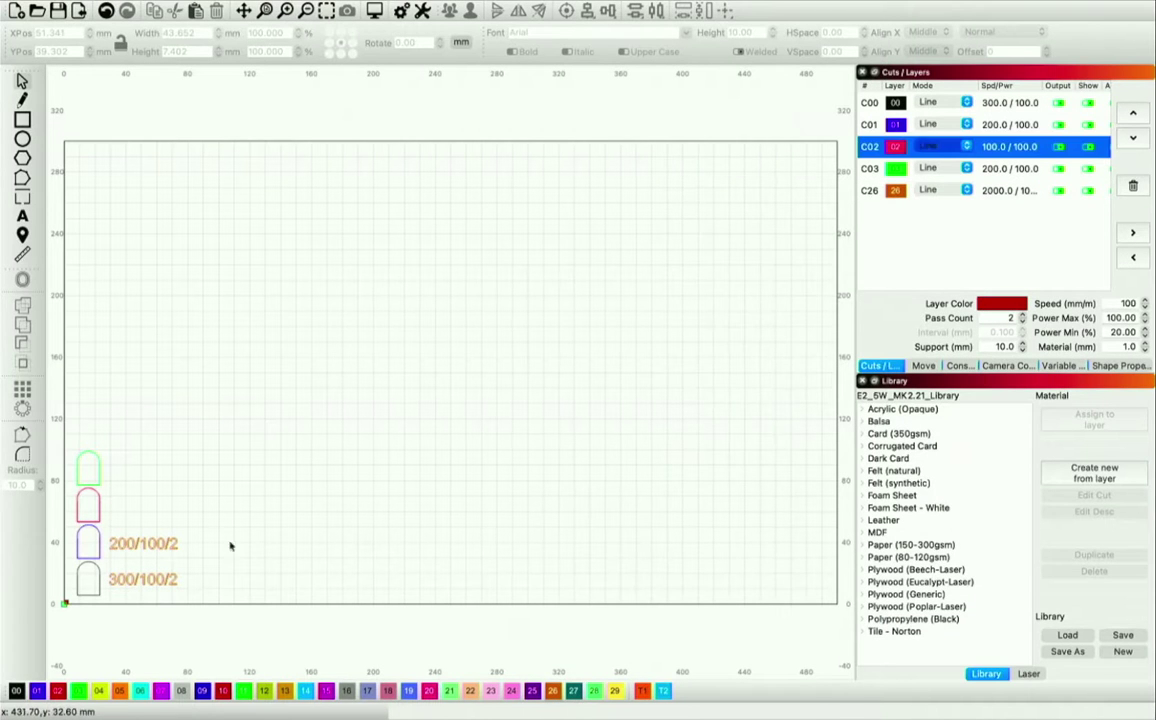
pyautogui.click(165, 541)
pyautogui.hotkey('ctrl', 'c')
pyautogui.hotkey('ctrl', 'v')
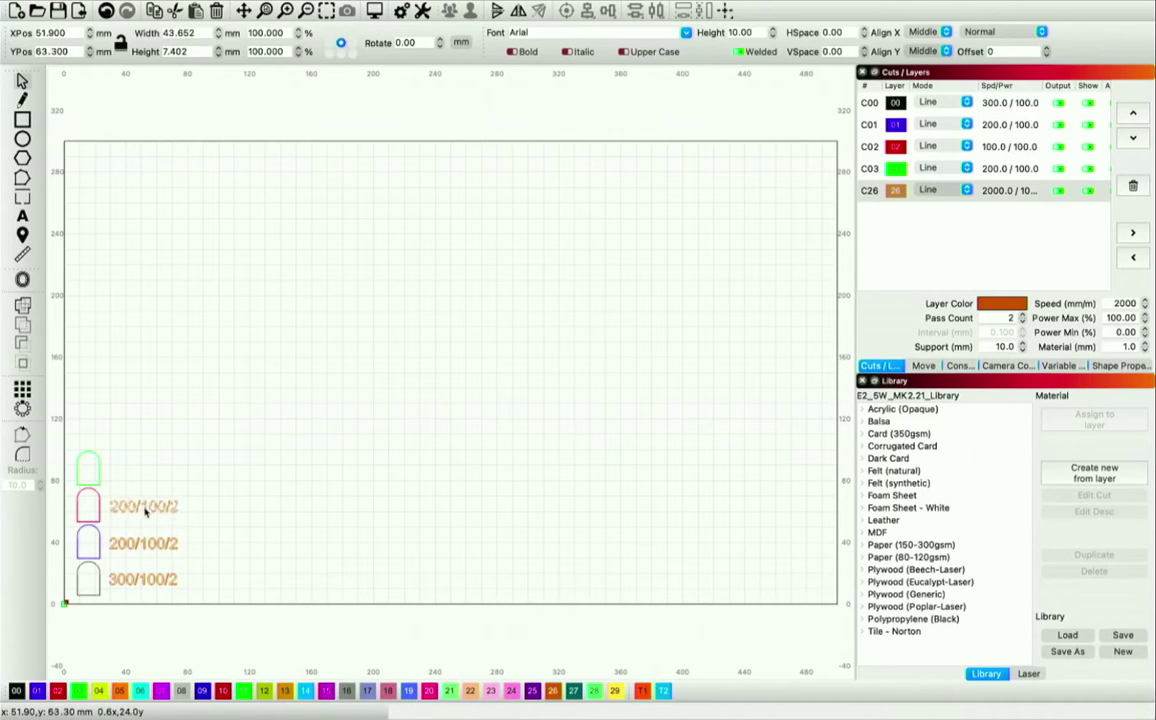
pyautogui.moveTo(143, 508); pyautogui.dragTo(146, 512)
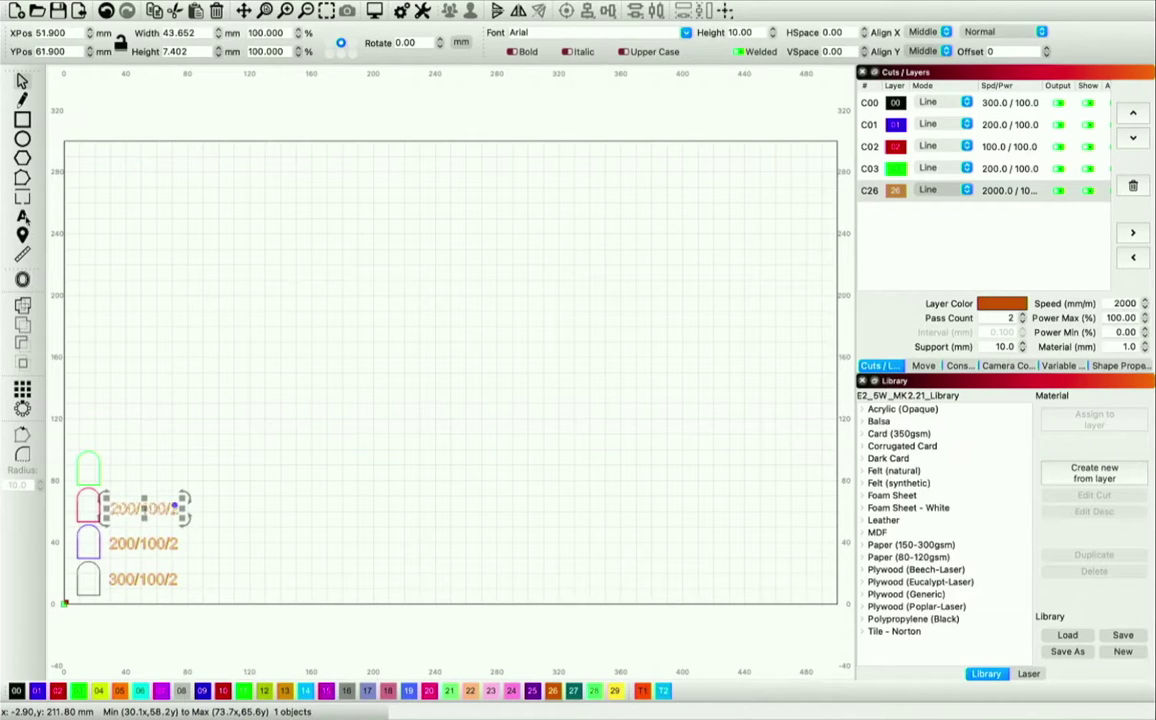
pyautogui.press('t')
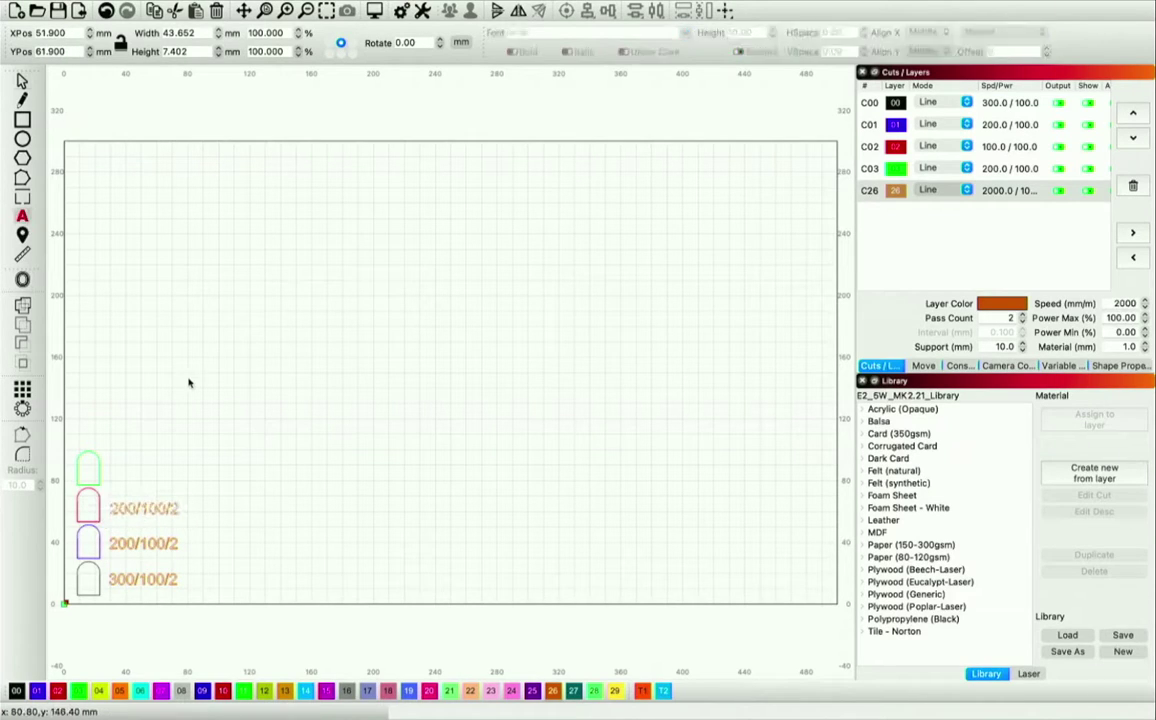
pyautogui.click(119, 512)
pyautogui.press('BackSpace')
pyautogui.write('1')
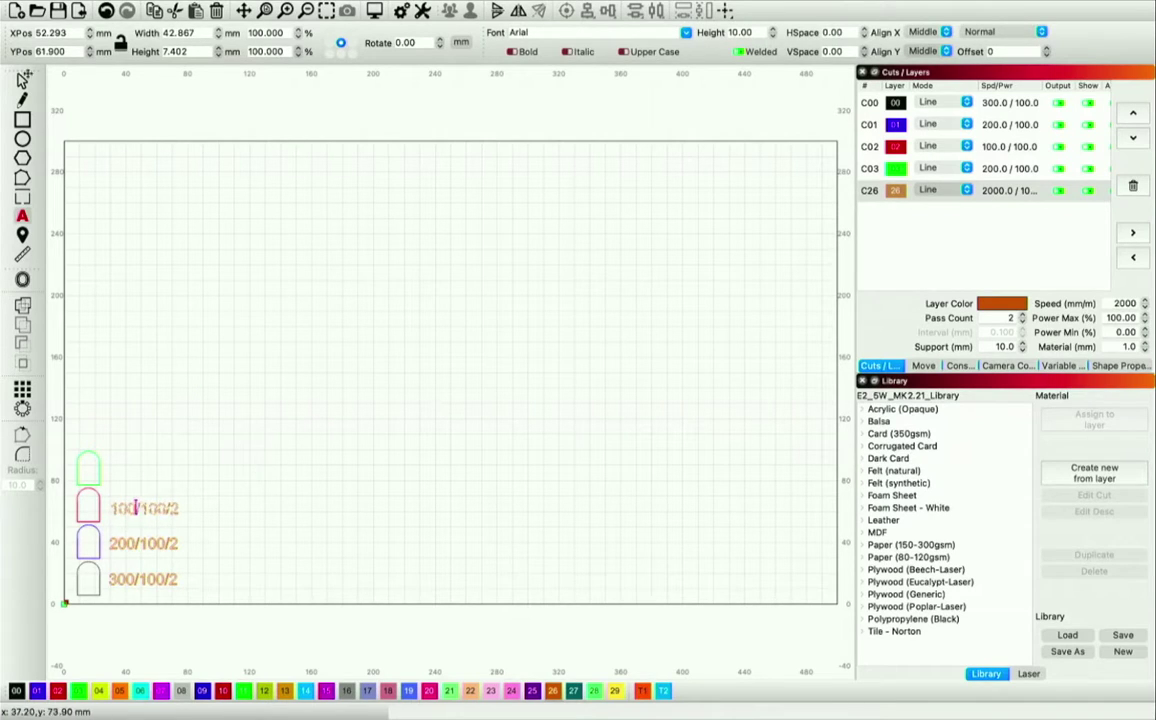
pyautogui.press('Escape')
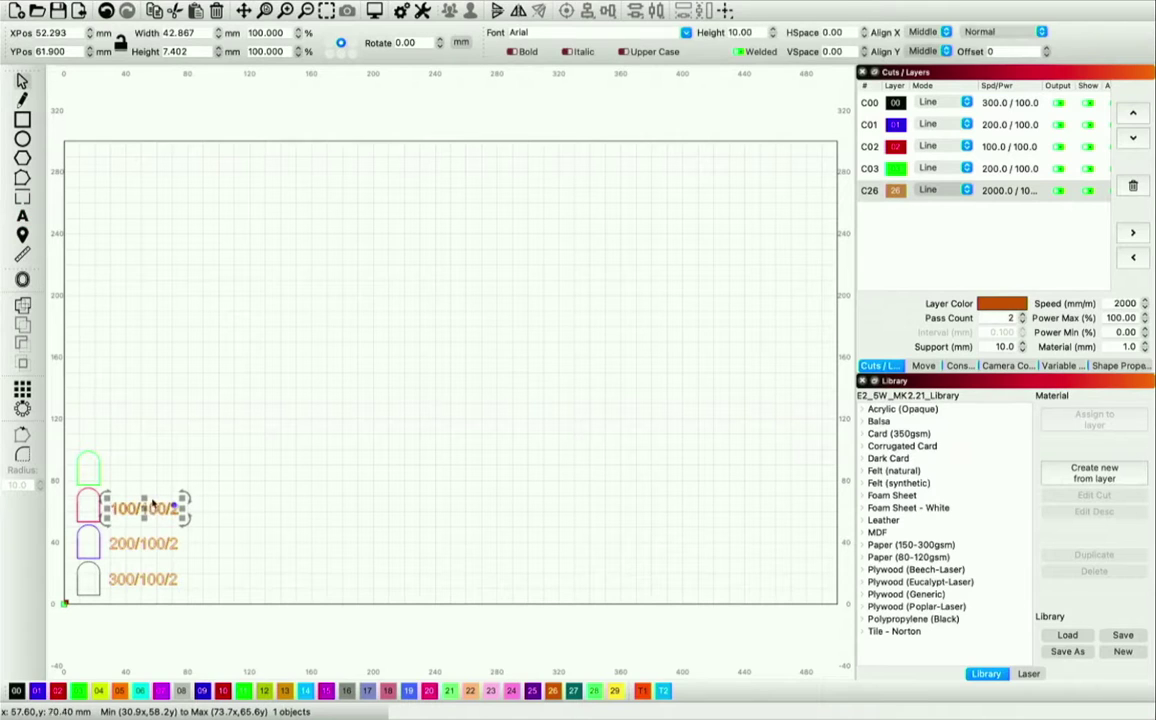
# Duplicate the label beside the green arch and change it to '200/100/3'.
pyautogui.moveTo(144, 508); pyautogui.dragTo(145, 470)
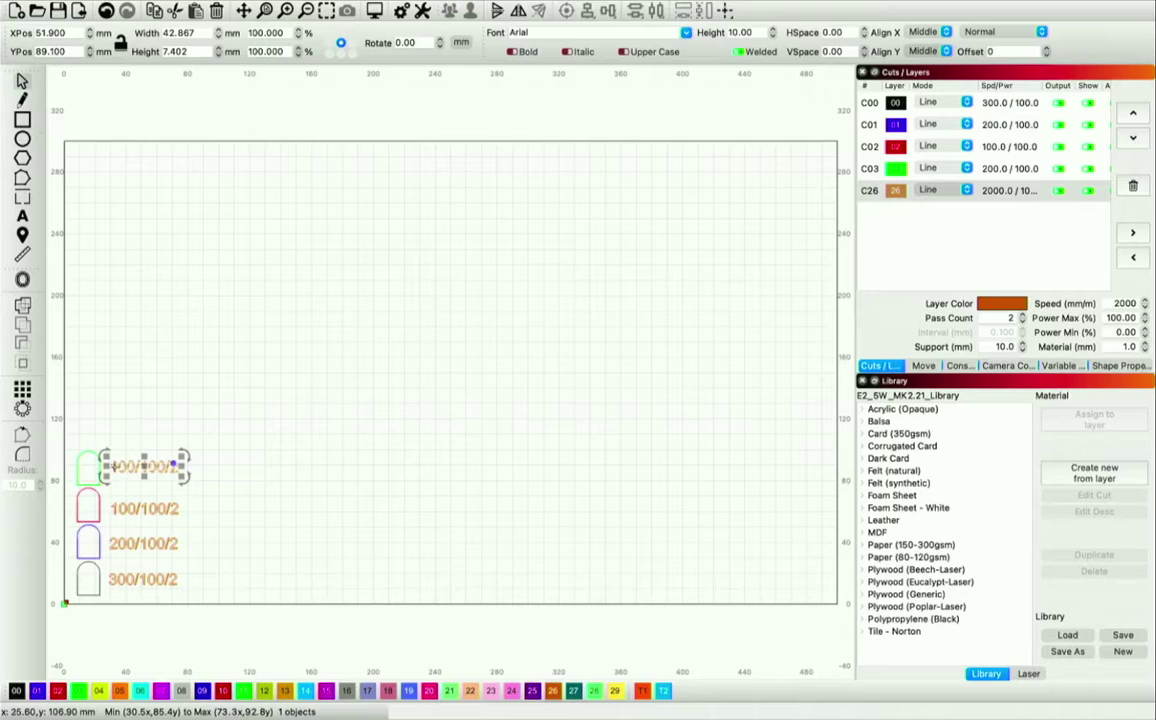
pyautogui.click(22, 216)
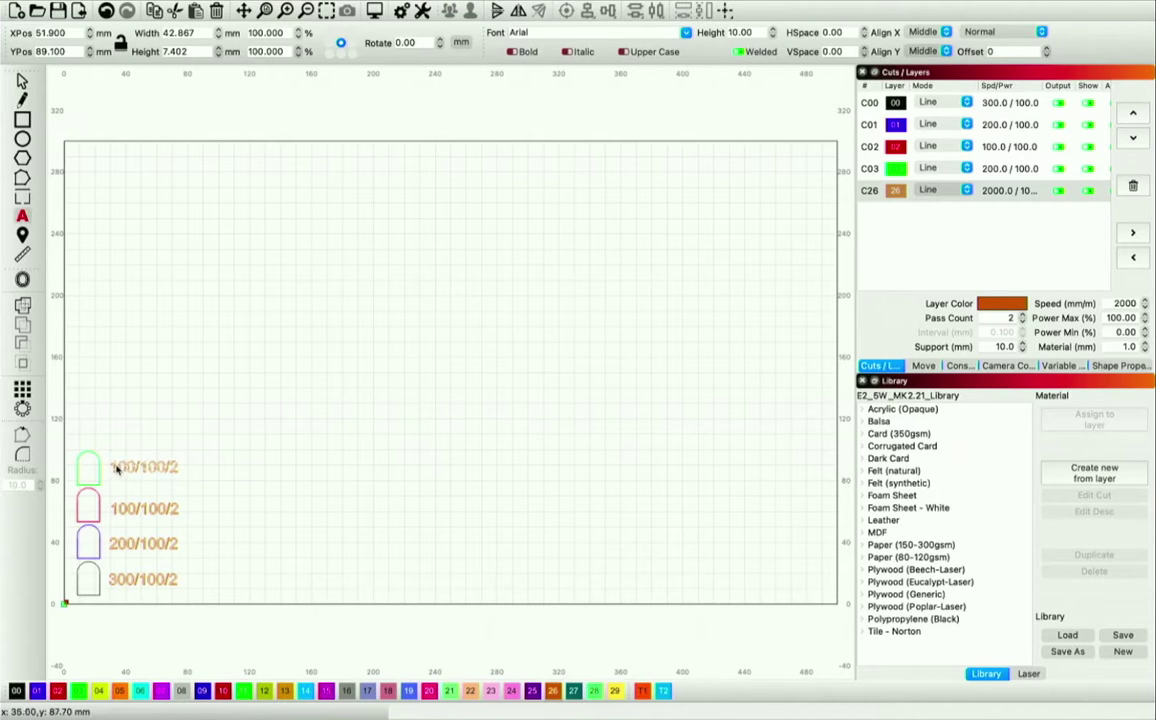
pyautogui.press('BackSpace')
pyautogui.write('2')
pyautogui.press('BackSpace')
pyautogui.write('3')
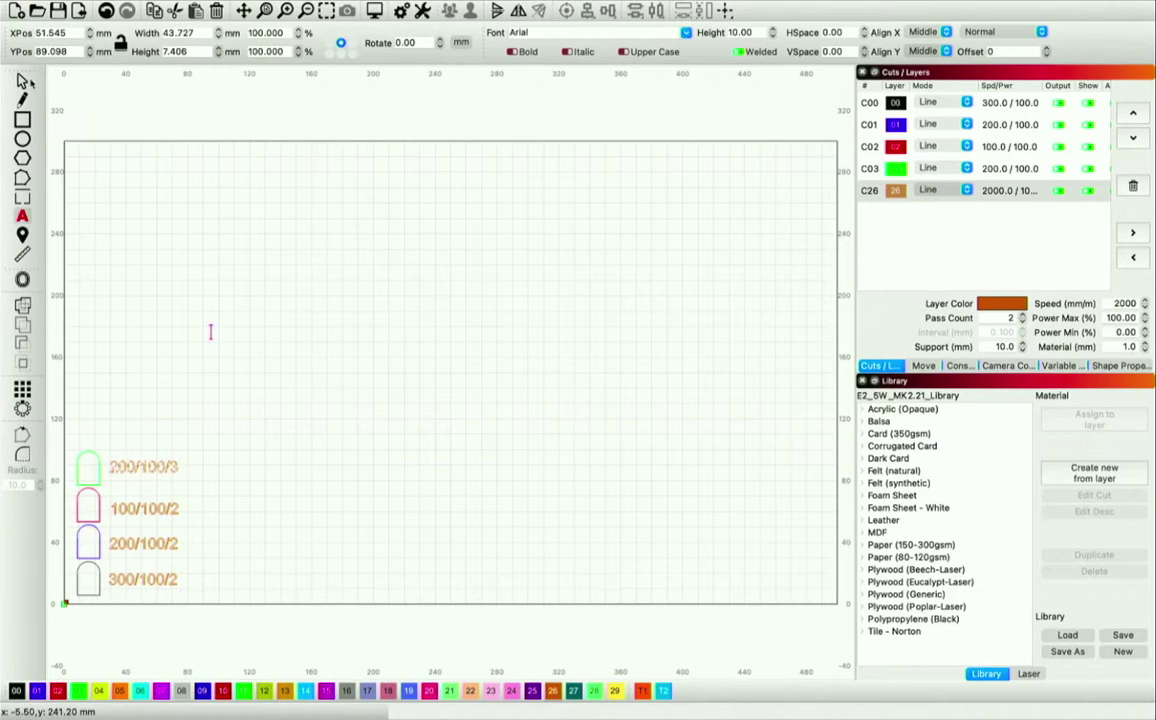
pyautogui.press('Escape')
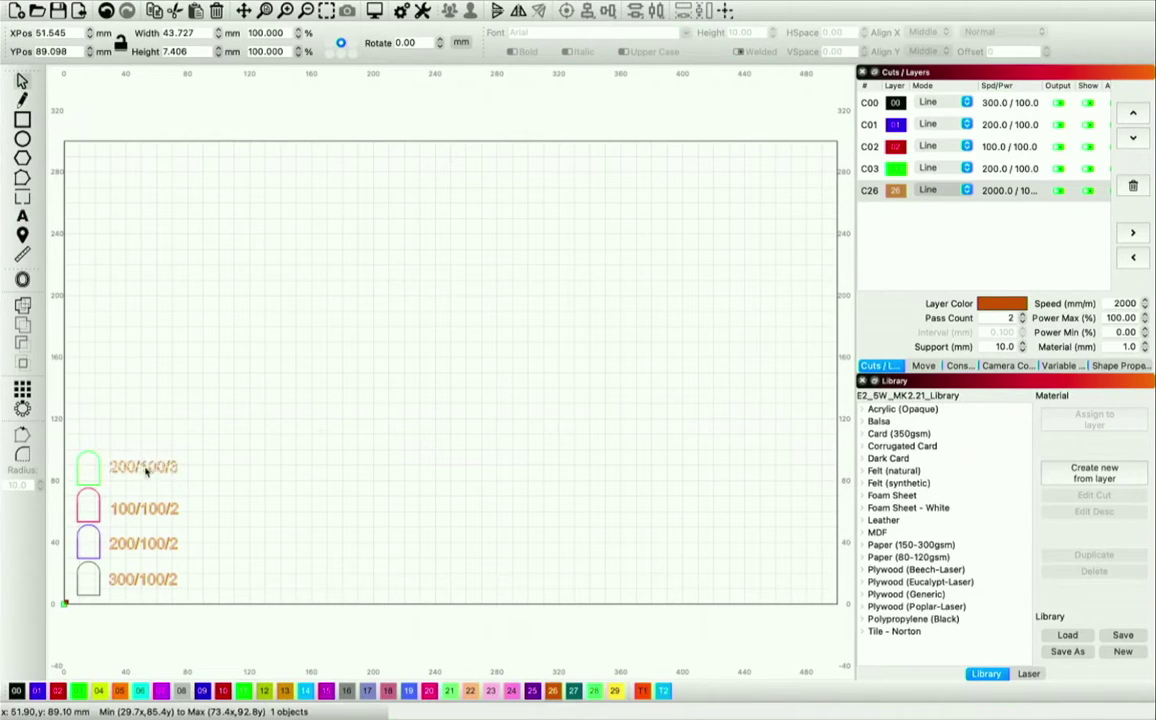
pyautogui.click(257, 488)
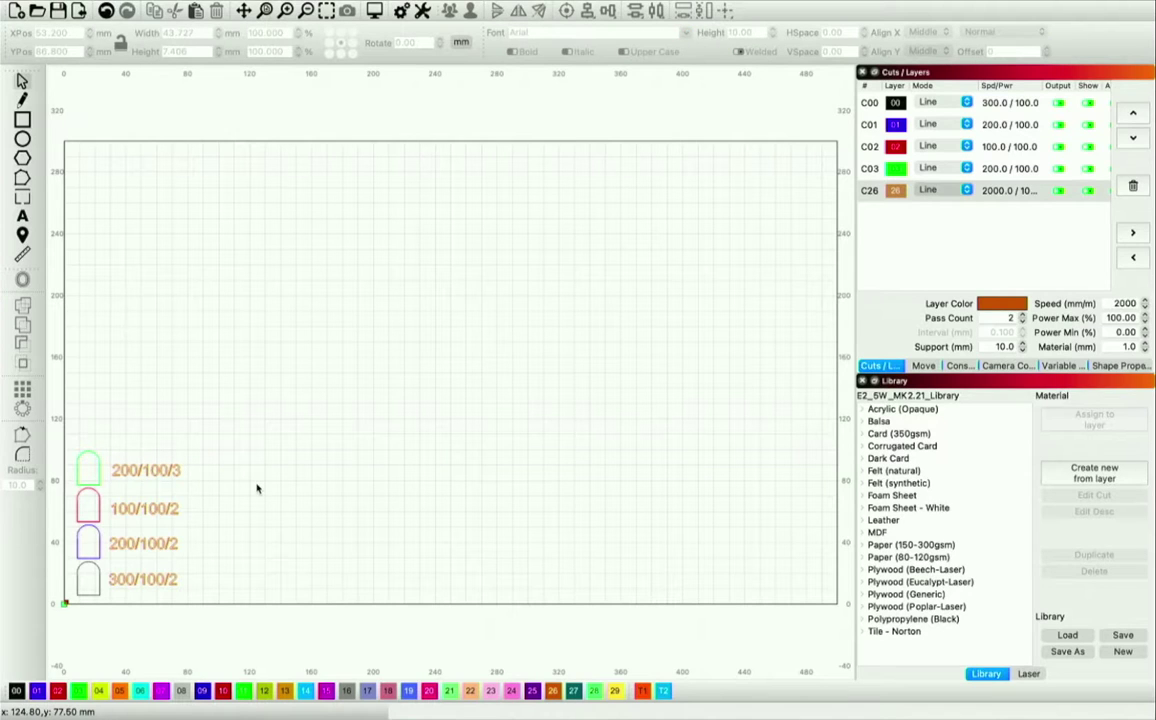